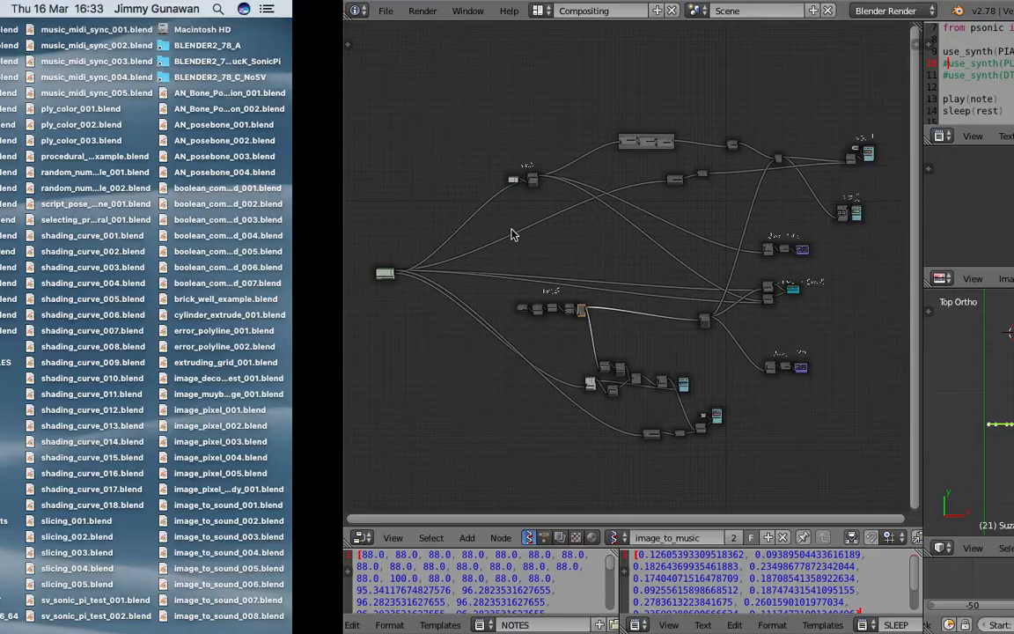
Enlarge the NOTES and SLEEP text editors by reducing the height of the node editor above them.
{"action": "scroll", "coordinate": [511, 278], "scroll_direction": "down", "scroll_amount": 2}
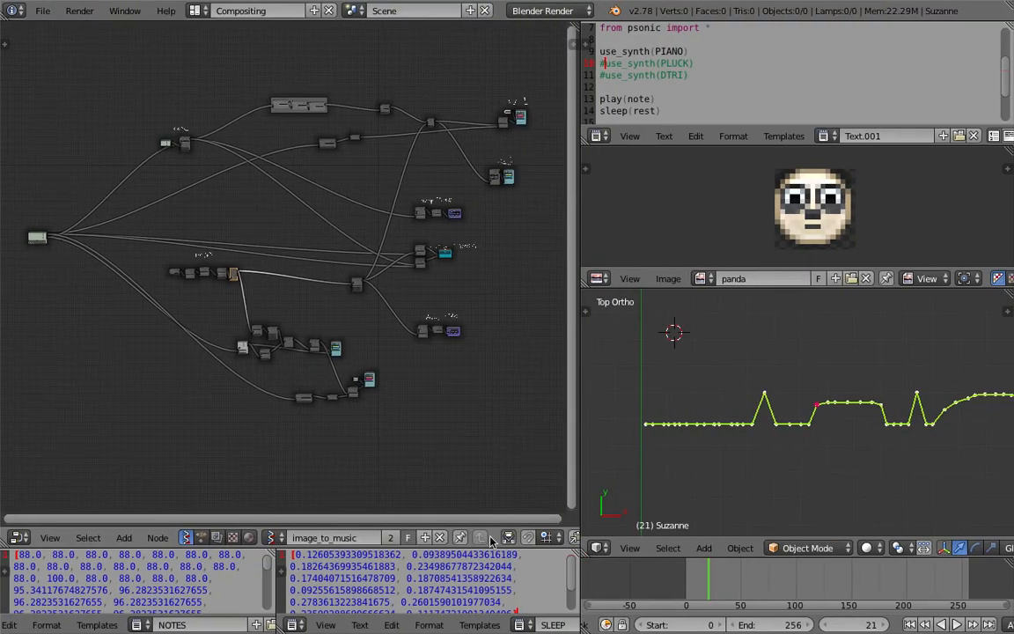
{"action": "left_click_drag", "start_coordinate": [488, 549], "coordinate": [486, 519]}
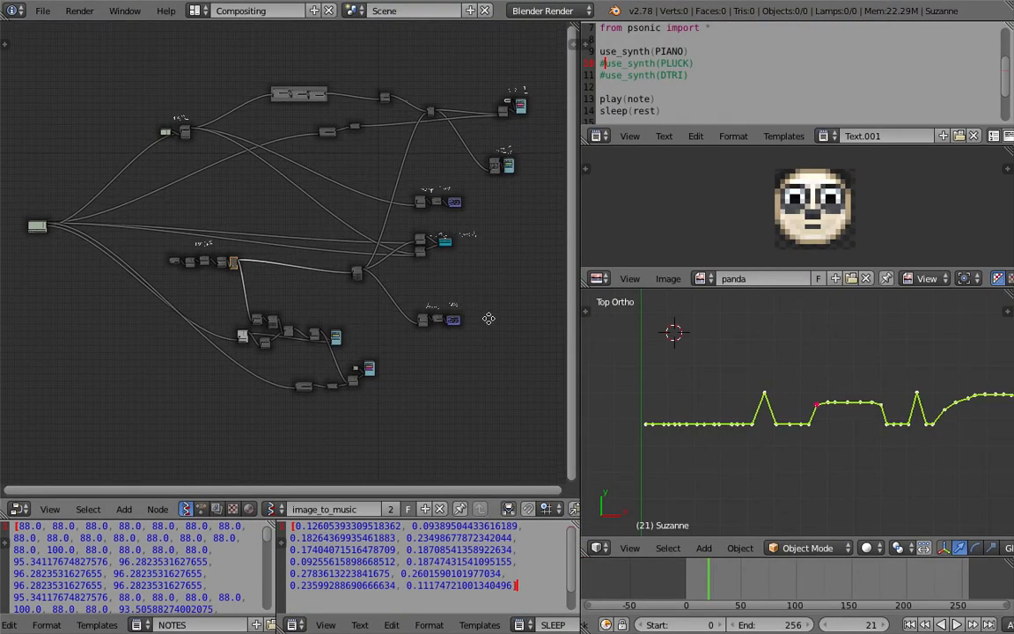
Examine the image_to_music node tree around the notes group and the branches connected to it.
{"action": "scroll", "coordinate": [486, 343], "scroll_direction": "up", "scroll_amount": 3}
{"action": "scroll", "coordinate": [480, 335], "scroll_direction": "up", "scroll_amount": 3}
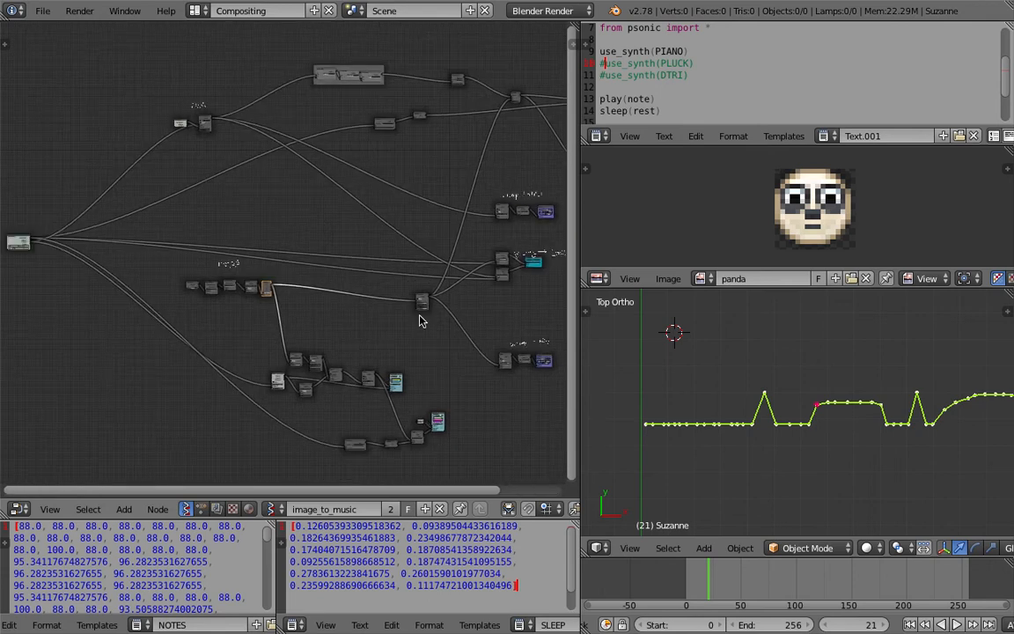
{"action": "scroll", "coordinate": [376, 349], "scroll_direction": "up", "scroll_amount": 2}
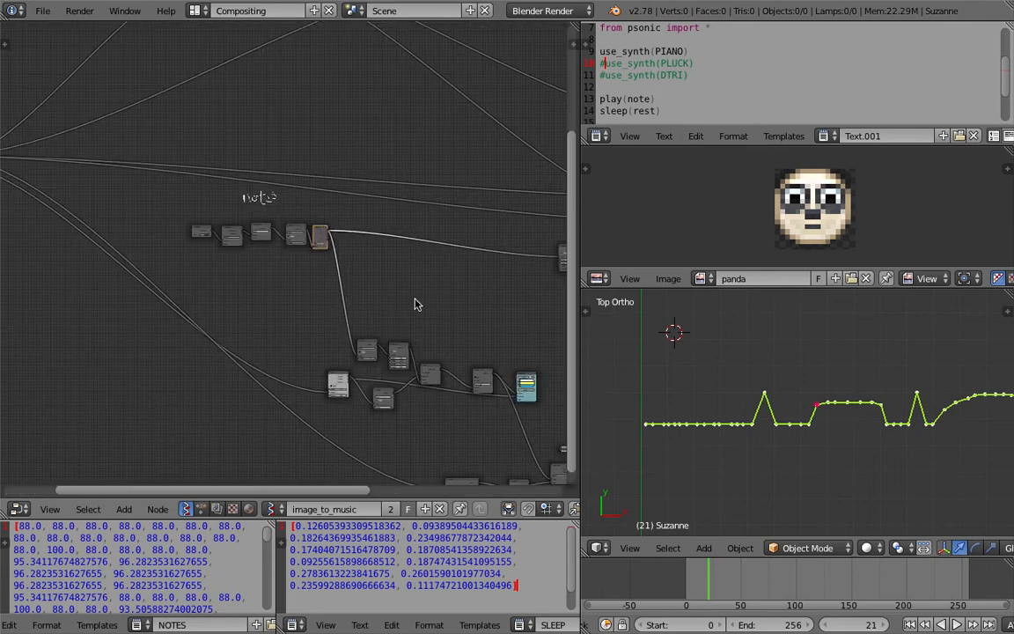
{"action": "scroll", "coordinate": [317, 233], "scroll_direction": "down", "scroll_amount": 3}
{"action": "scroll", "coordinate": [380, 297], "scroll_direction": "up", "scroll_amount": 4}
{"action": "scroll", "coordinate": [330, 297], "scroll_direction": "up", "scroll_amount": 1}
{"action": "scroll", "coordinate": [334, 301], "scroll_direction": "down", "scroll_amount": 2}
{"action": "scroll", "coordinate": [385, 292], "scroll_direction": "up", "scroll_amount": 1}
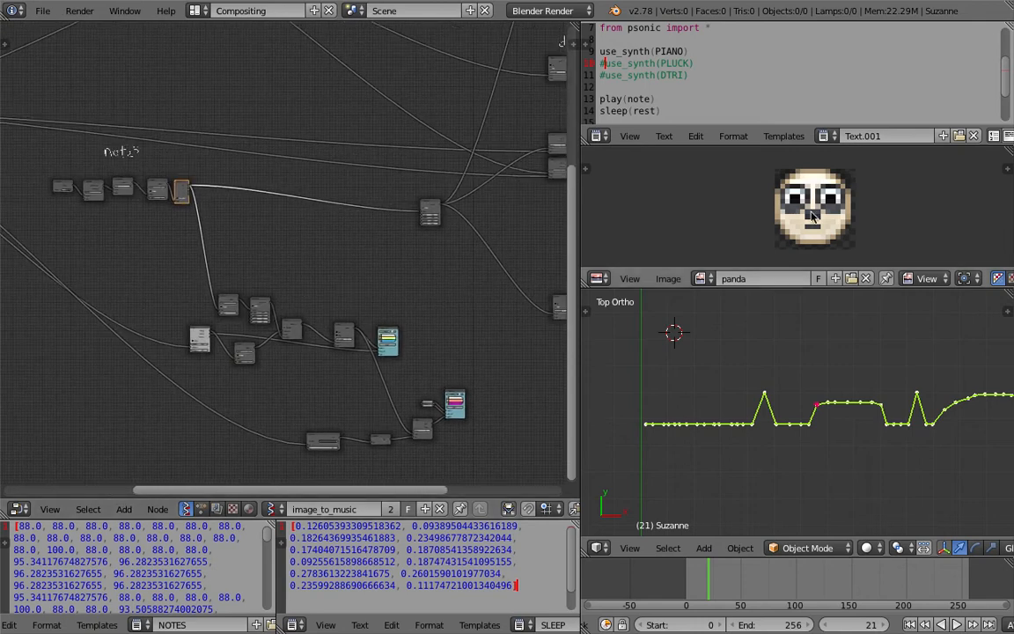
Inspect the panda image at several magnifications, from the whole face down to its individual pixels.
{"action": "middle_click_drag", "start_coordinate": [801, 198], "coordinate": [775, 194]}
{"action": "scroll", "coordinate": [809, 196], "scroll_direction": "down", "scroll_amount": 6}
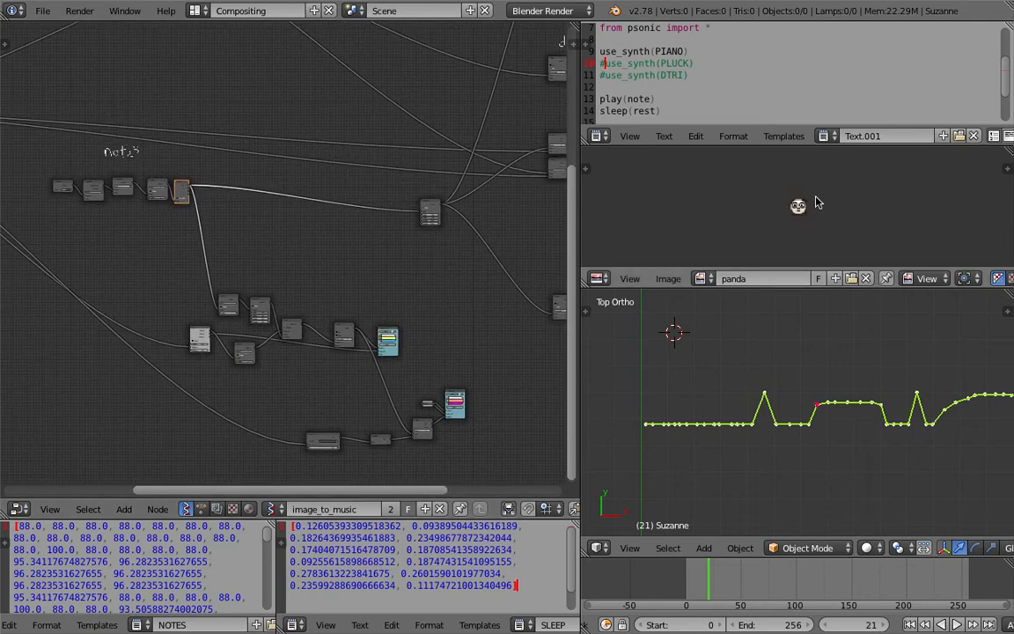
{"action": "scroll", "coordinate": [825, 208], "scroll_direction": "up", "scroll_amount": 3}
{"action": "scroll", "coordinate": [815, 208], "scroll_direction": "up", "scroll_amount": 2}
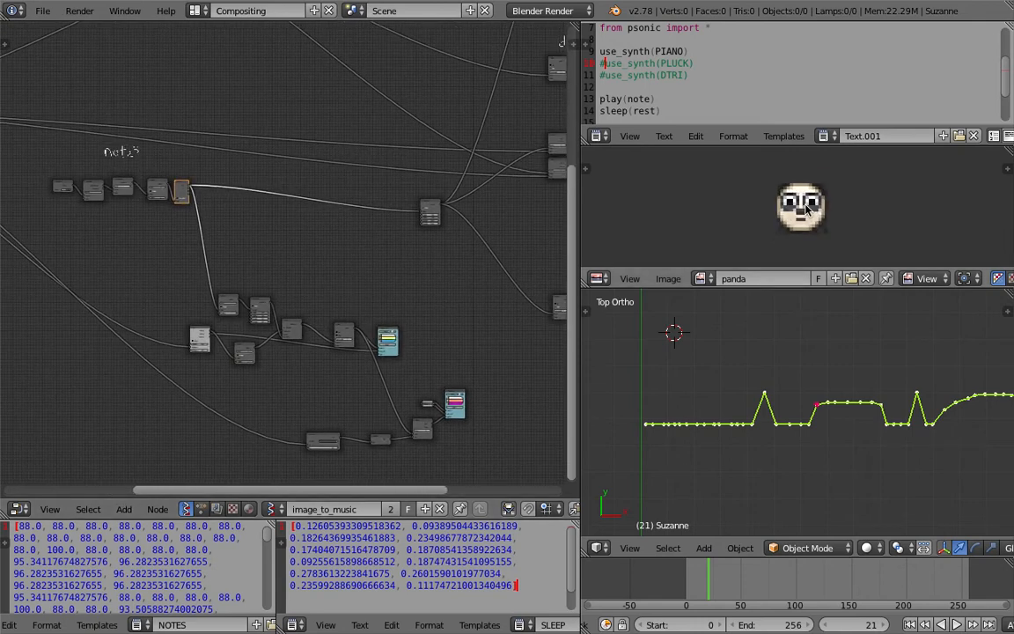
{"action": "scroll", "coordinate": [808, 204], "scroll_direction": "up", "scroll_amount": 1}
{"action": "scroll", "coordinate": [806, 198], "scroll_direction": "up", "scroll_amount": 2}
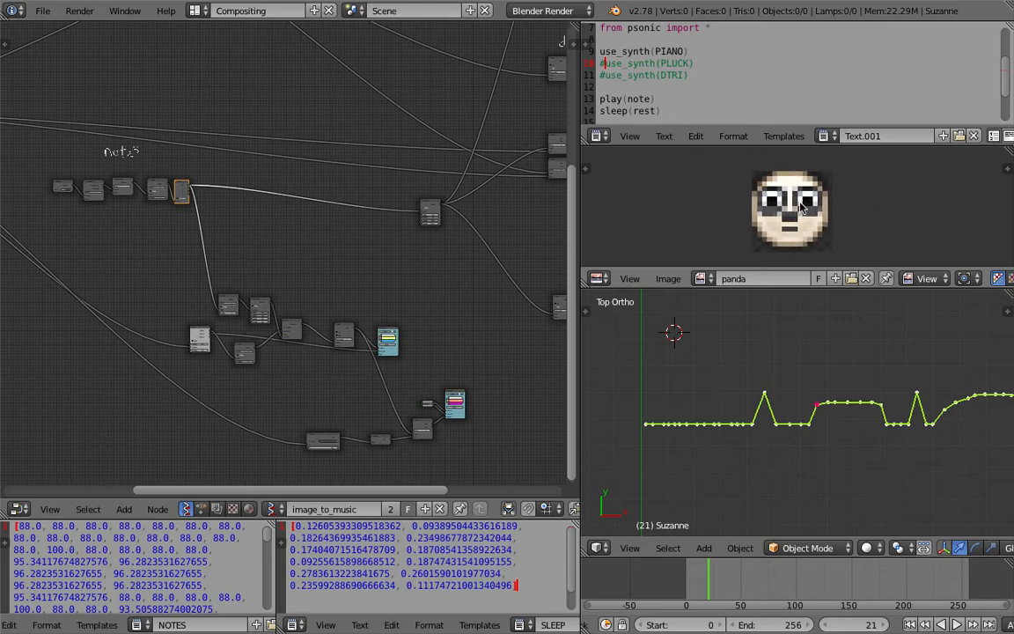
{"action": "scroll", "coordinate": [801, 208], "scroll_direction": "down", "scroll_amount": 1}
{"action": "scroll", "coordinate": [790, 197], "scroll_direction": "up", "scroll_amount": 1}
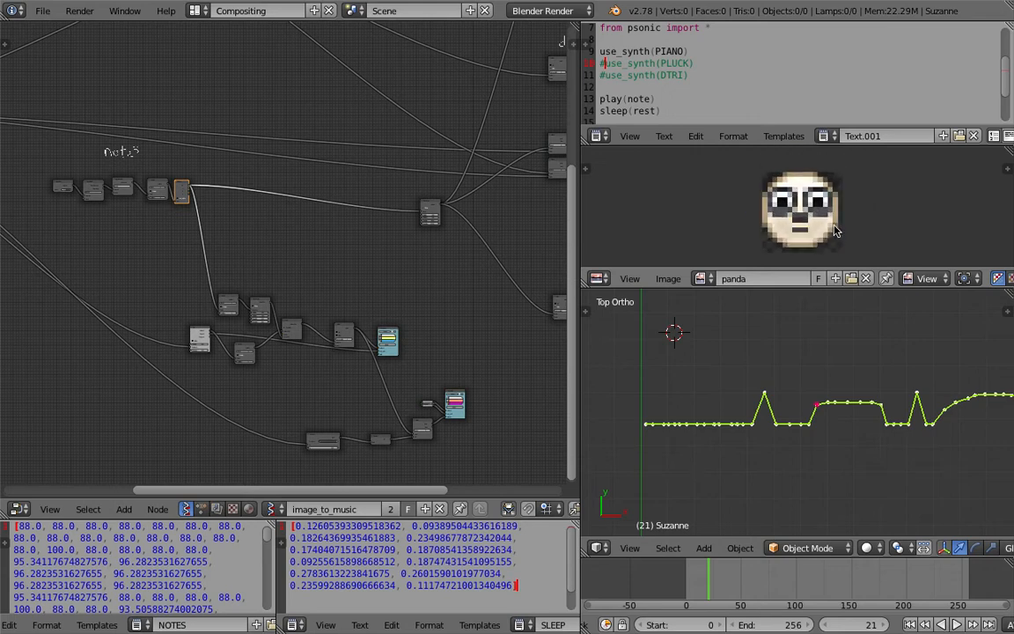
{"action": "scroll", "coordinate": [823, 230], "scroll_direction": "down", "scroll_amount": 5}
{"action": "scroll", "coordinate": [819, 209], "scroll_direction": "up", "scroll_amount": 1}
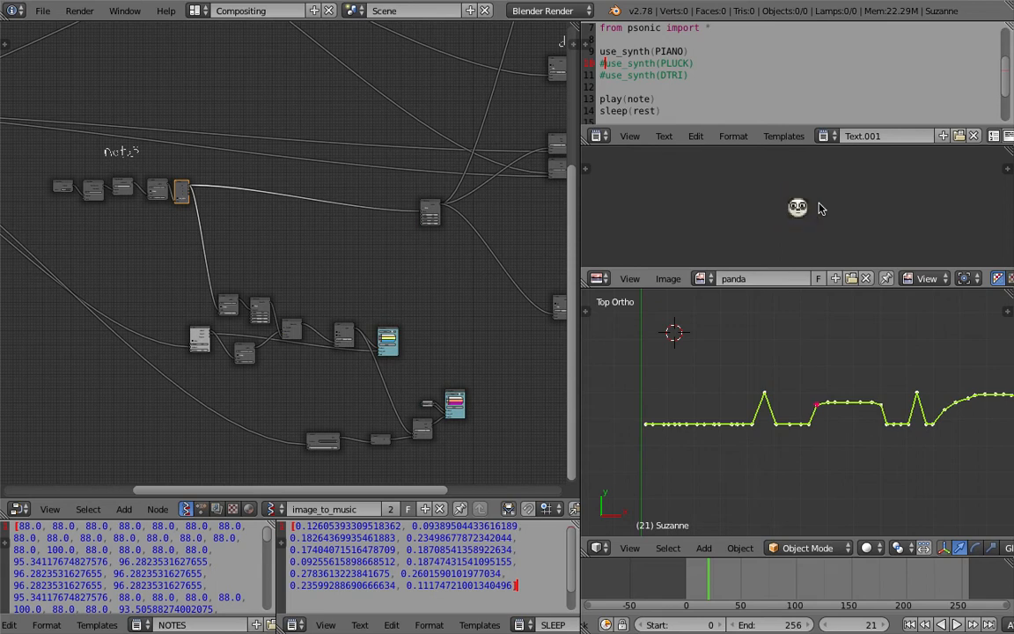
{"action": "scroll", "coordinate": [818, 208], "scroll_direction": "up", "scroll_amount": 5}
{"action": "scroll", "coordinate": [793, 199], "scroll_direction": "down", "scroll_amount": 3}
{"action": "scroll", "coordinate": [797, 211], "scroll_direction": "up", "scroll_amount": 3}
{"action": "middle_click_drag", "start_coordinate": [797, 181], "coordinate": [802, 176]}
{"action": "scroll", "coordinate": [779, 179], "scroll_direction": "up", "scroll_amount": 6}
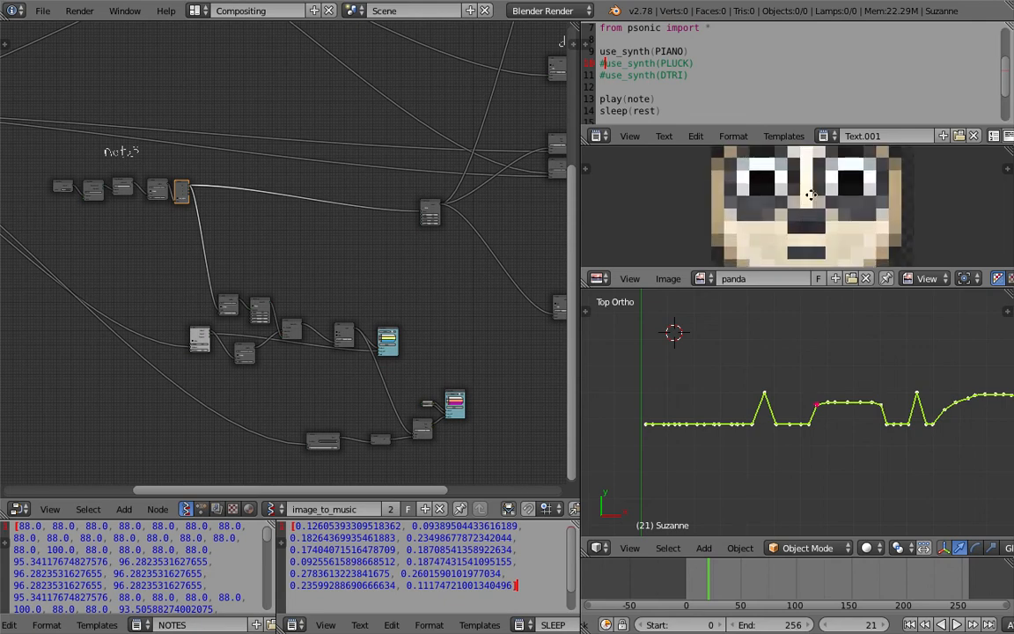
{"action": "scroll", "coordinate": [798, 225], "scroll_direction": "down", "scroll_amount": 6}
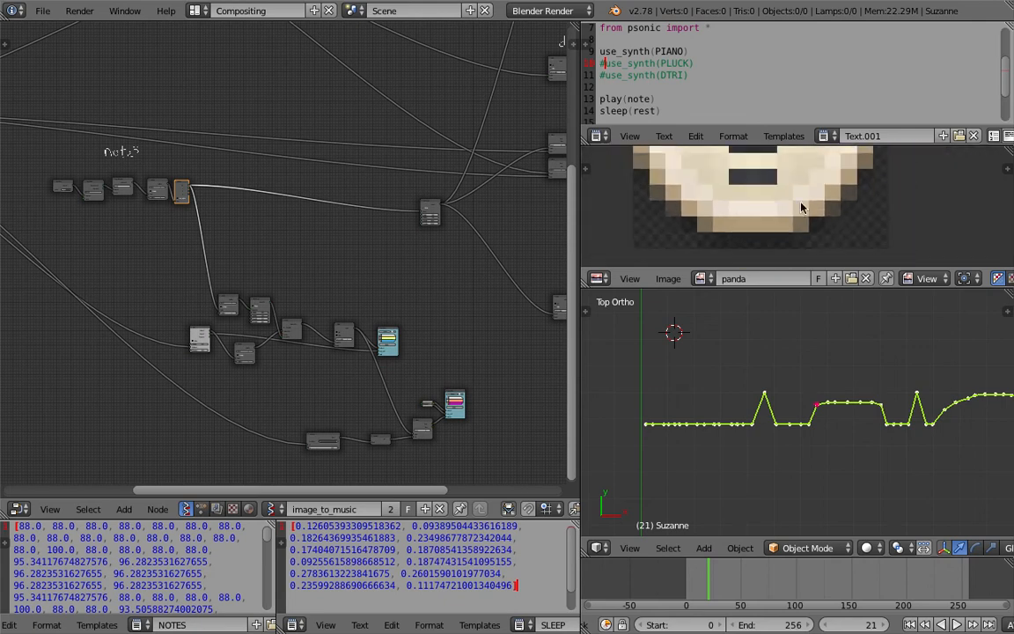
{"action": "scroll", "coordinate": [805, 210], "scroll_direction": "up", "scroll_amount": 1}
{"action": "scroll", "coordinate": [806, 209], "scroll_direction": "down", "scroll_amount": 1}
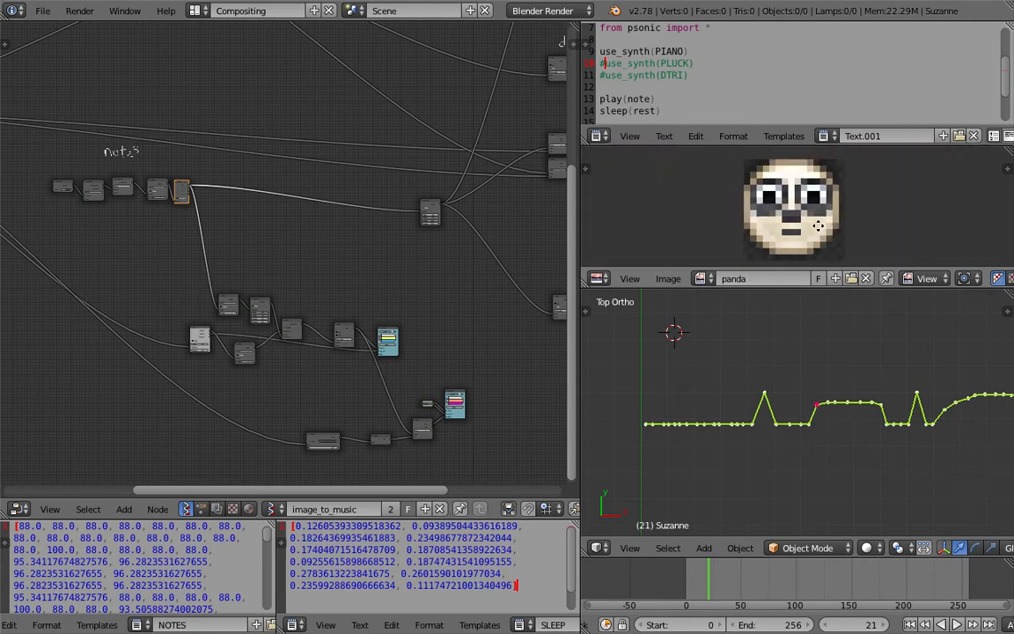
{"action": "left_click_drag", "start_coordinate": [748, 252], "coordinate": [780, 175]}
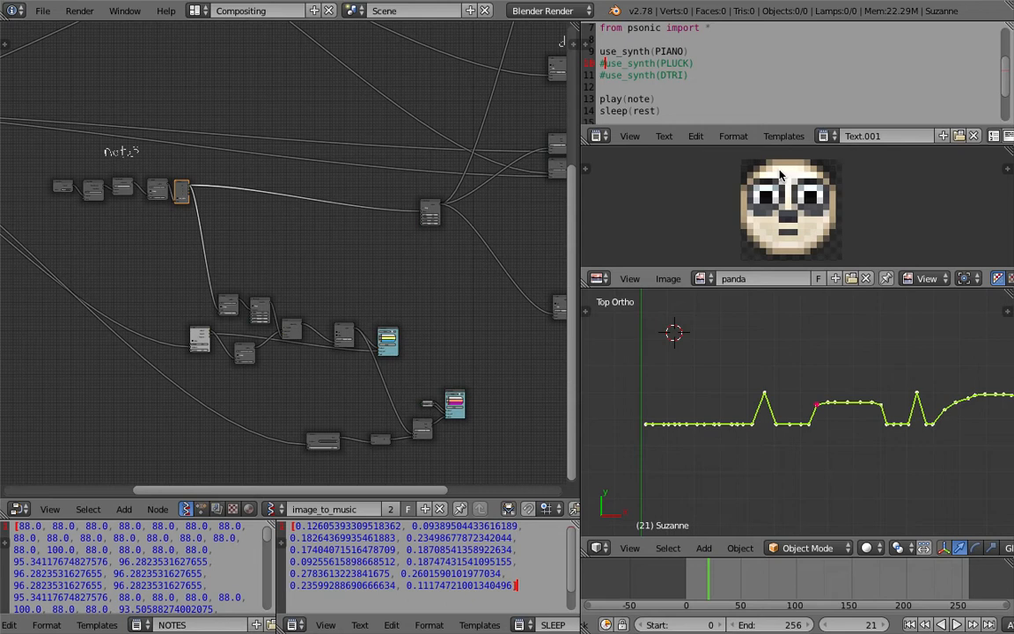
{"action": "middle_click_drag", "start_coordinate": [746, 165], "coordinate": [746, 161]}
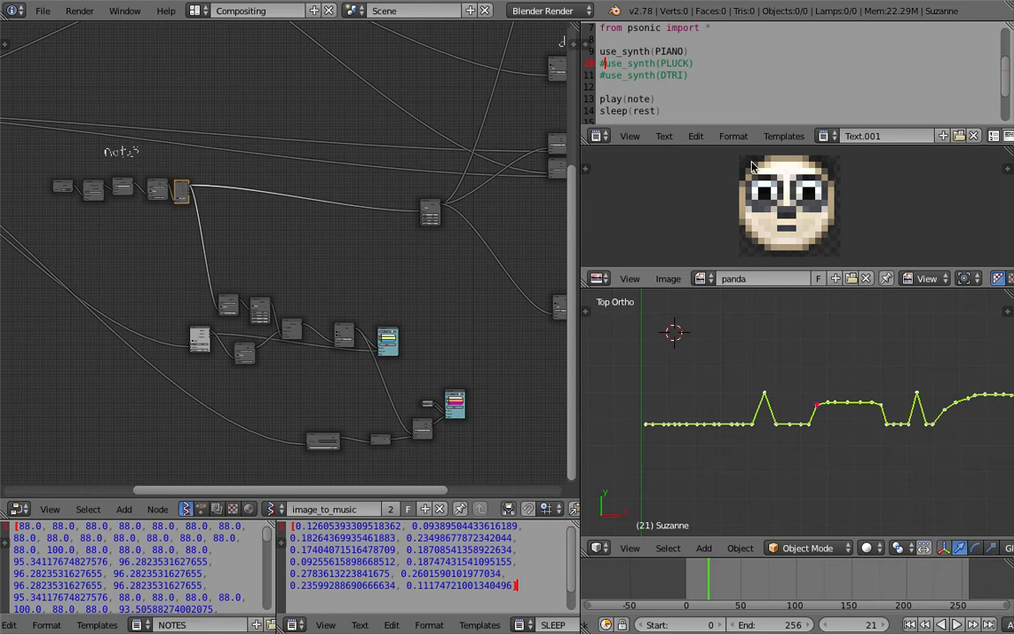
Examine how the notes nodes connect to the other branches of the image_to_music node tree.
{"action": "middle_click_drag", "start_coordinate": [405, 314], "coordinate": [428, 262]}
{"action": "scroll", "coordinate": [395, 279], "scroll_direction": "up", "scroll_amount": 2}
{"action": "scroll", "coordinate": [395, 280], "scroll_direction": "up", "scroll_amount": 2}
{"action": "middle_click_drag", "start_coordinate": [494, 346], "coordinate": [476, 287]}
{"action": "scroll", "coordinate": [423, 299], "scroll_direction": "up", "scroll_amount": 1}
{"action": "scroll", "coordinate": [298, 273], "scroll_direction": "up", "scroll_amount": 3}
{"action": "scroll", "coordinate": [300, 288], "scroll_direction": "down", "scroll_amount": 1}
{"action": "middle_click_drag", "start_coordinate": [299, 287], "coordinate": [343, 284]}
{"action": "scroll", "coordinate": [478, 243], "scroll_direction": "down", "scroll_amount": 3}
{"action": "left_click", "coordinate": [763, 186]}
{"action": "scroll", "coordinate": [762, 187], "scroll_direction": "down", "scroll_amount": 2}
{"action": "scroll", "coordinate": [283, 249], "scroll_direction": "down", "scroll_amount": 3}
{"action": "middle_click_drag", "start_coordinate": [236, 231], "coordinate": [308, 291]}
{"action": "scroll", "coordinate": [310, 281], "scroll_direction": "down", "scroll_amount": 5}
{"action": "middle_click_drag", "start_coordinate": [363, 157], "coordinate": [331, 199]}
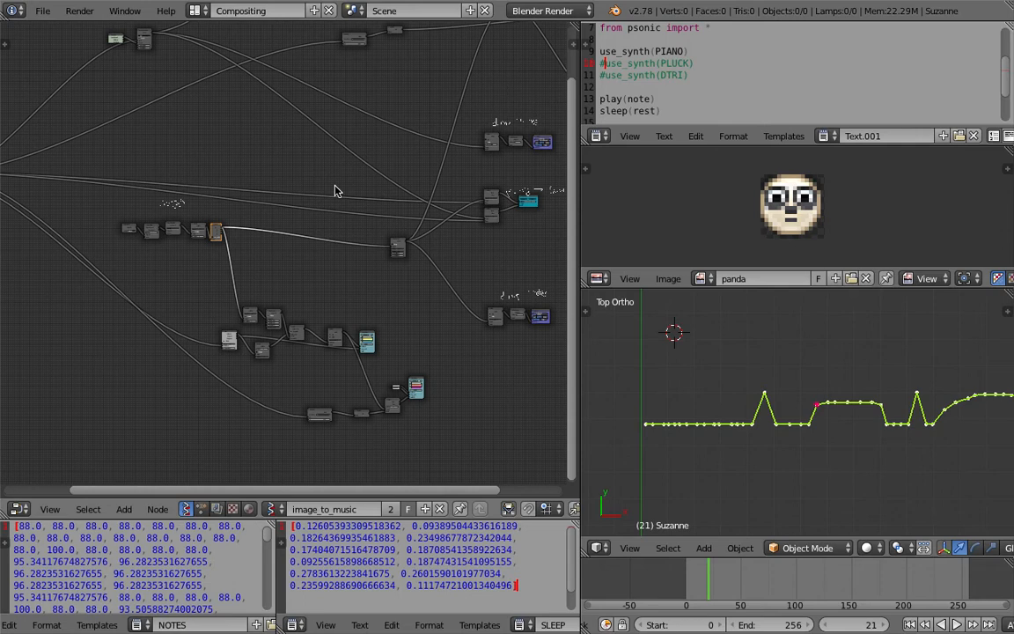
{"action": "middle_click_drag", "start_coordinate": [335, 191], "coordinate": [335, 174]}
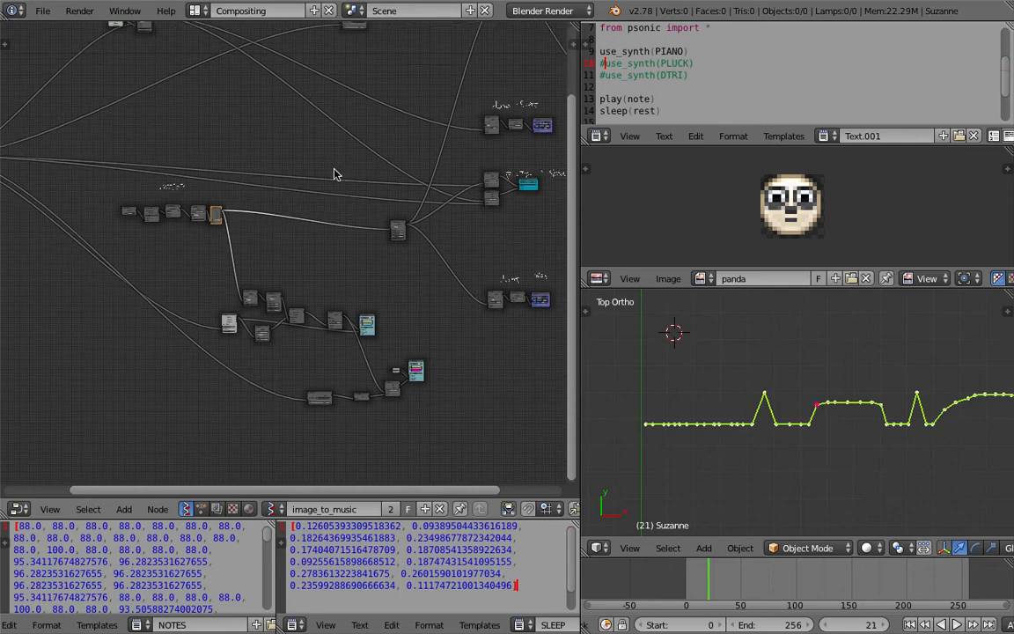
Shift the Object ID Get, Object ID Filter and Object ID Set MK2 nodes slightly within the notes group.
{"action": "left_click_drag", "start_coordinate": [780, 189], "coordinate": [783, 198]}
{"action": "middle_click_drag", "start_coordinate": [296, 230], "coordinate": [300, 226]}
{"action": "scroll", "coordinate": [299, 231], "scroll_direction": "up", "scroll_amount": 6}
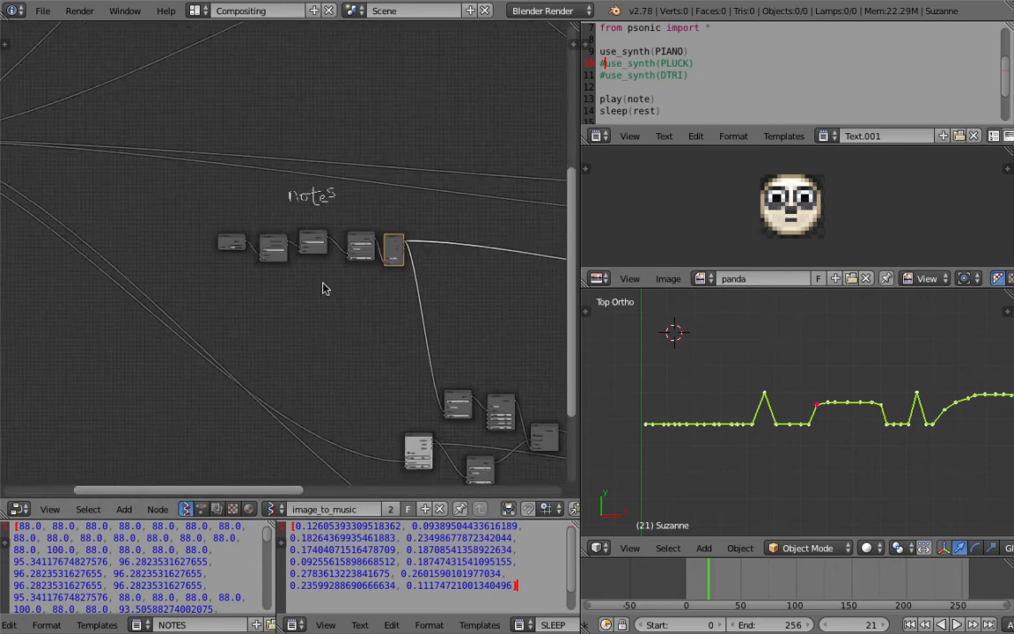
{"action": "scroll", "coordinate": [330, 282], "scroll_direction": "up", "scroll_amount": 5}
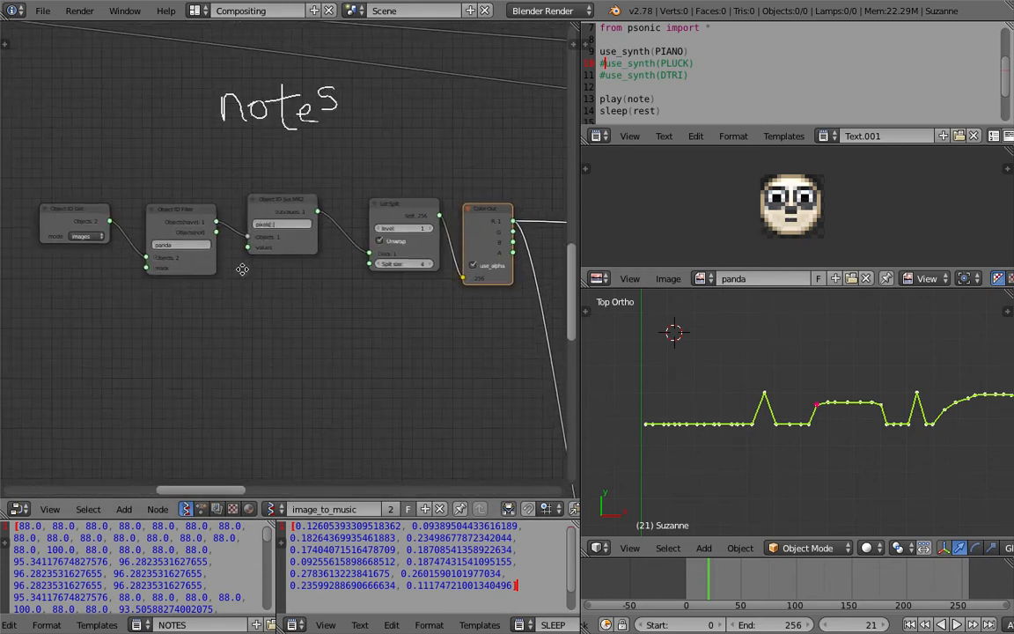
{"action": "mouse_move", "coordinate": [54, 206]}
{"action": "left_mouse_down"}
{"action": "mouse_move", "coordinate": [54, 187]}
{"action": "mouse_move", "coordinate": [56, 199]}
{"action": "left_mouse_up"}
{"action": "left_click_drag", "start_coordinate": [153, 195], "coordinate": [141, 182]}
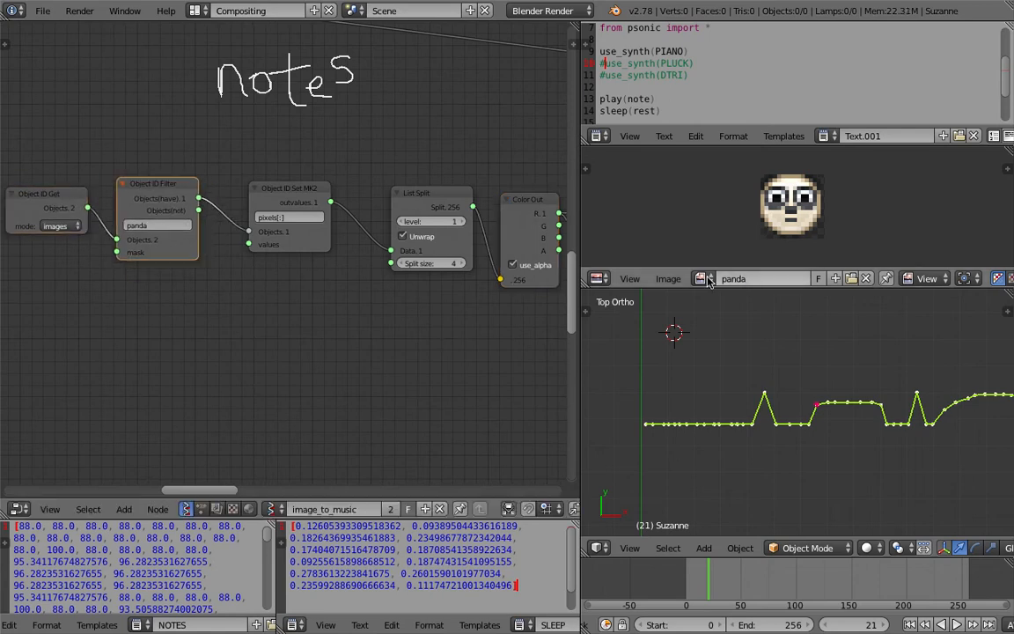
{"action": "left_click_drag", "start_coordinate": [294, 195], "coordinate": [271, 187]}
Examine the settings of the Object ID Filter, Object ID Set MK2 and List Split nodes in the notes group.
{"action": "scroll", "coordinate": [155, 209], "scroll_direction": "up", "scroll_amount": 1}
{"action": "mouse_move", "coordinate": [131, 200]}
{"action": "middle_mouse_down"}
{"action": "mouse_move", "coordinate": [355, 231]}
{"action": "mouse_move", "coordinate": [295, 255]}
{"action": "mouse_move", "coordinate": [235, 242]}
{"action": "middle_mouse_up"}
{"action": "scroll", "coordinate": [369, 242], "scroll_direction": "up", "scroll_amount": 4}
{"action": "scroll", "coordinate": [365, 244], "scroll_direction": "up", "scroll_amount": 2}
{"action": "scroll", "coordinate": [353, 242], "scroll_direction": "down", "scroll_amount": 1}
{"action": "scroll", "coordinate": [343, 242], "scroll_direction": "down", "scroll_amount": 1}
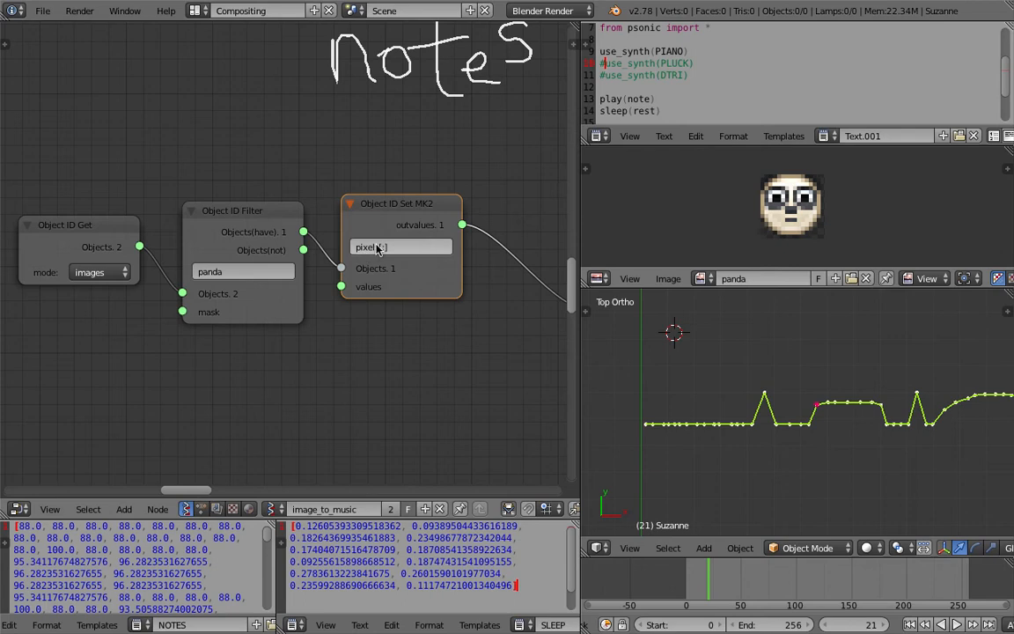
{"action": "scroll", "coordinate": [375, 252], "scroll_direction": "up", "scroll_amount": 1}
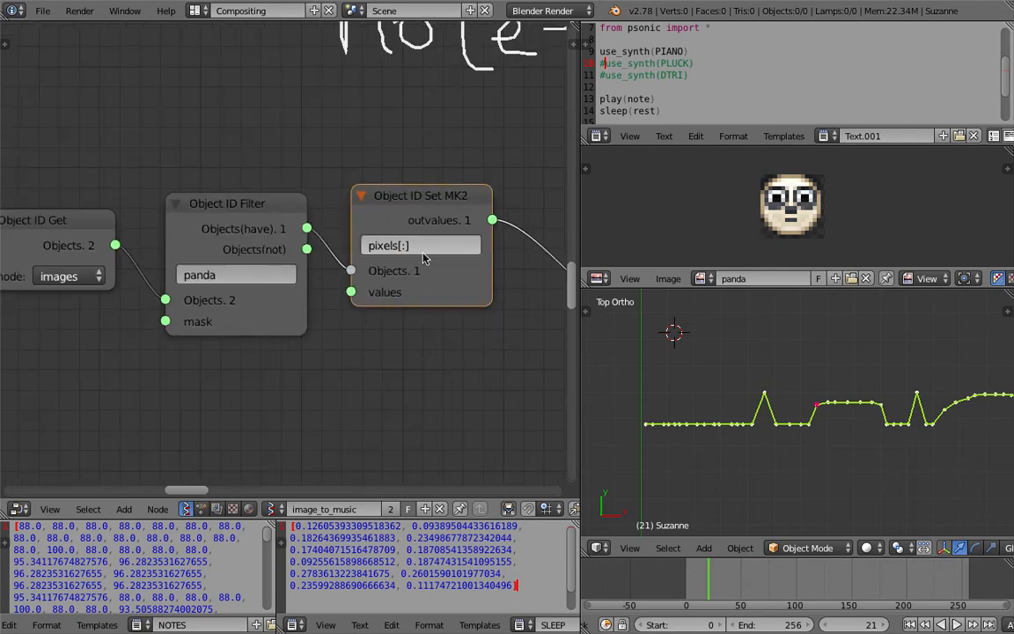
{"action": "scroll", "coordinate": [433, 260], "scroll_direction": "down", "scroll_amount": 1}
{"action": "middle_click_drag", "start_coordinate": [448, 266], "coordinate": [374, 258]}
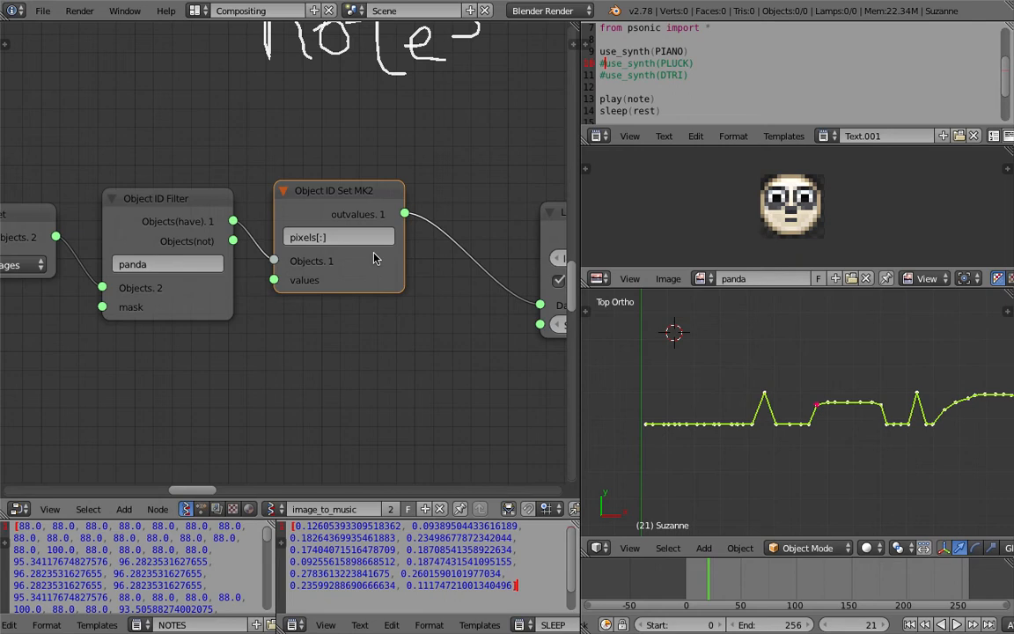
{"action": "middle_click_drag", "start_coordinate": [504, 228], "coordinate": [201, 166]}
{"action": "scroll", "coordinate": [174, 192], "scroll_direction": "up", "scroll_amount": 1}
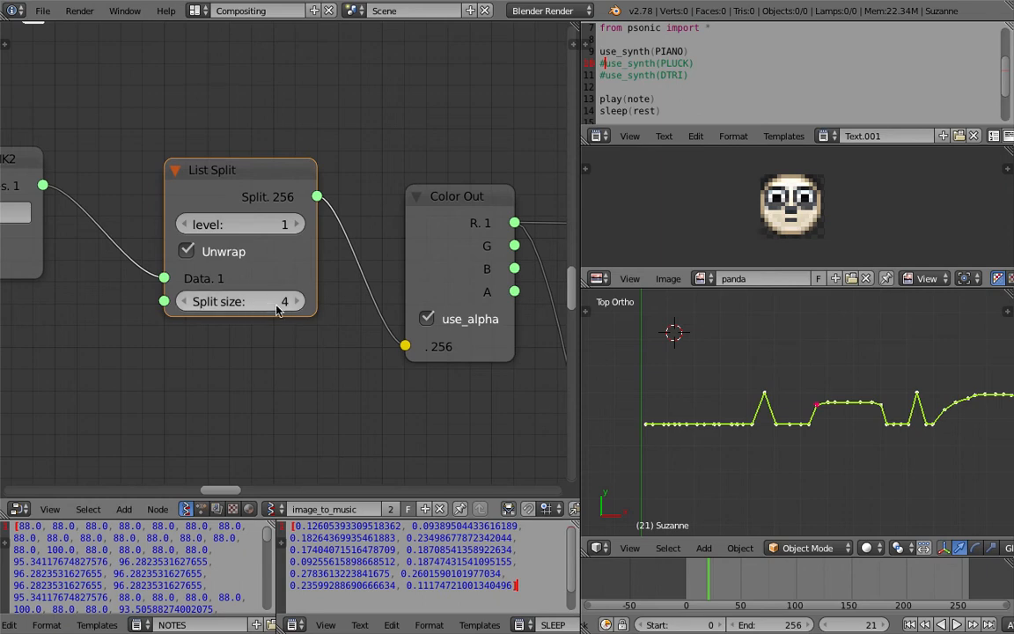
Examine the Color Out node's channel outputs and trace the R links to the nodes they feed.
{"action": "scroll", "coordinate": [306, 295], "scroll_direction": "down", "scroll_amount": 1}
{"action": "middle_click_drag", "start_coordinate": [309, 288], "coordinate": [213, 299]}
{"action": "middle_click_drag", "start_coordinate": [162, 209], "coordinate": [125, 201]}
{"action": "middle_click_drag", "start_coordinate": [311, 297], "coordinate": [252, 287]}
{"action": "scroll", "coordinate": [283, 231], "scroll_direction": "down", "scroll_amount": 5}
{"action": "middle_click_drag", "start_coordinate": [324, 267], "coordinate": [183, 251]}
{"action": "scroll", "coordinate": [183, 251], "scroll_direction": "up", "scroll_amount": 7}
{"action": "middle_click_drag", "start_coordinate": [123, 221], "coordinate": [287, 223]}
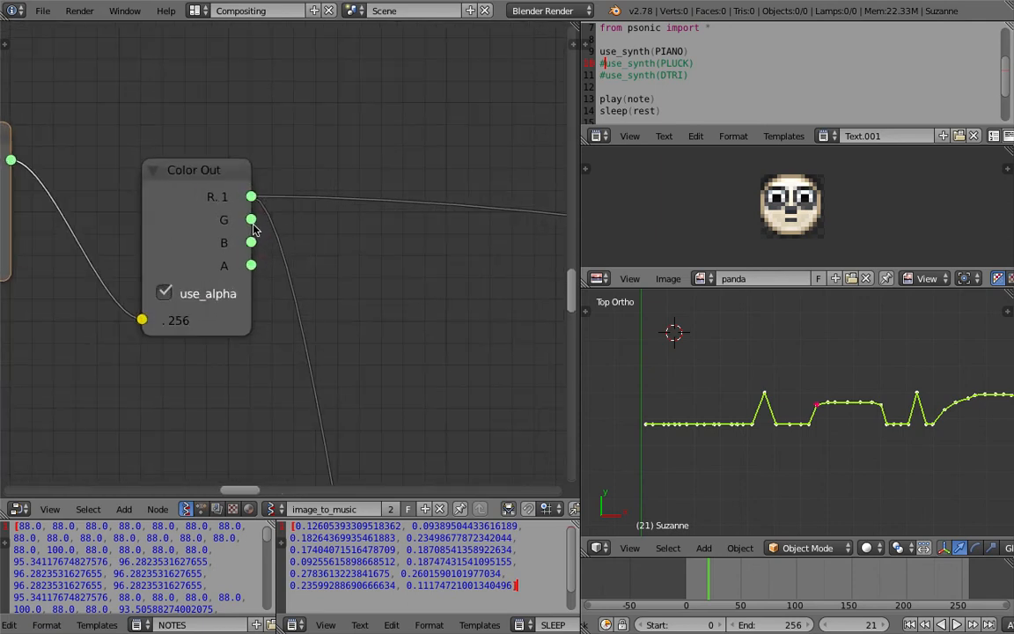
{"action": "scroll", "coordinate": [309, 291], "scroll_direction": "down", "scroll_amount": 4}
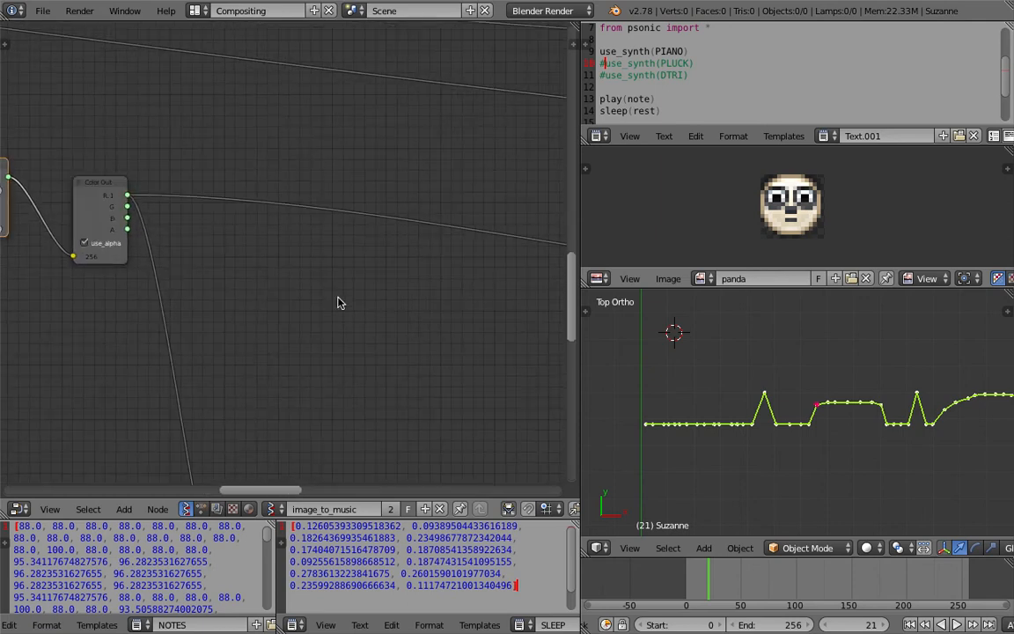
{"action": "scroll", "coordinate": [264, 235], "scroll_direction": "down", "scroll_amount": 3}
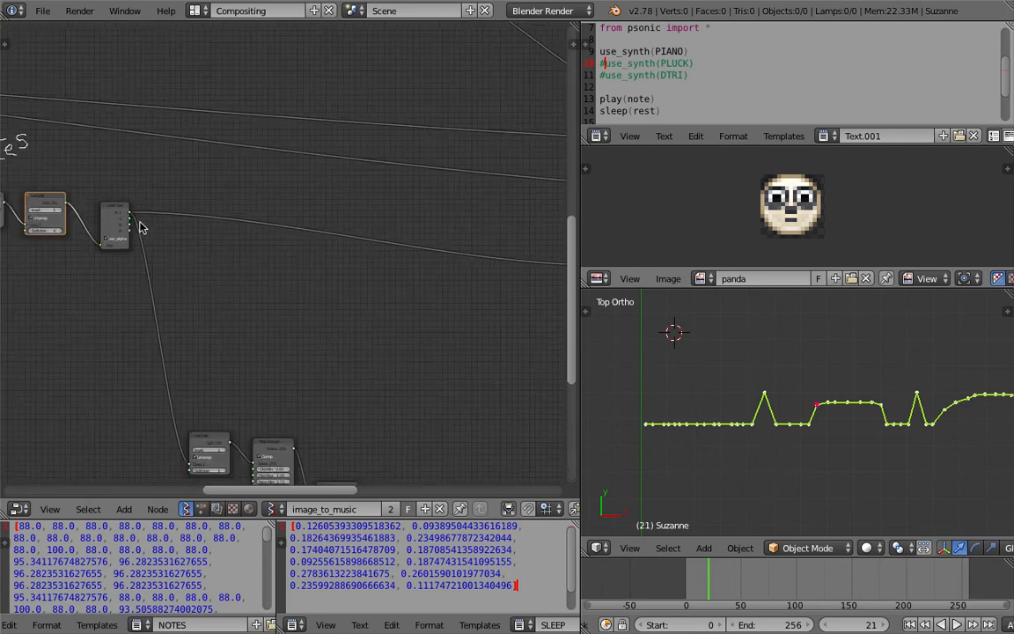
{"action": "middle_click_drag", "start_coordinate": [254, 236], "coordinate": [187, 214]}
{"action": "middle_click_drag", "start_coordinate": [422, 239], "coordinate": [370, 231]}
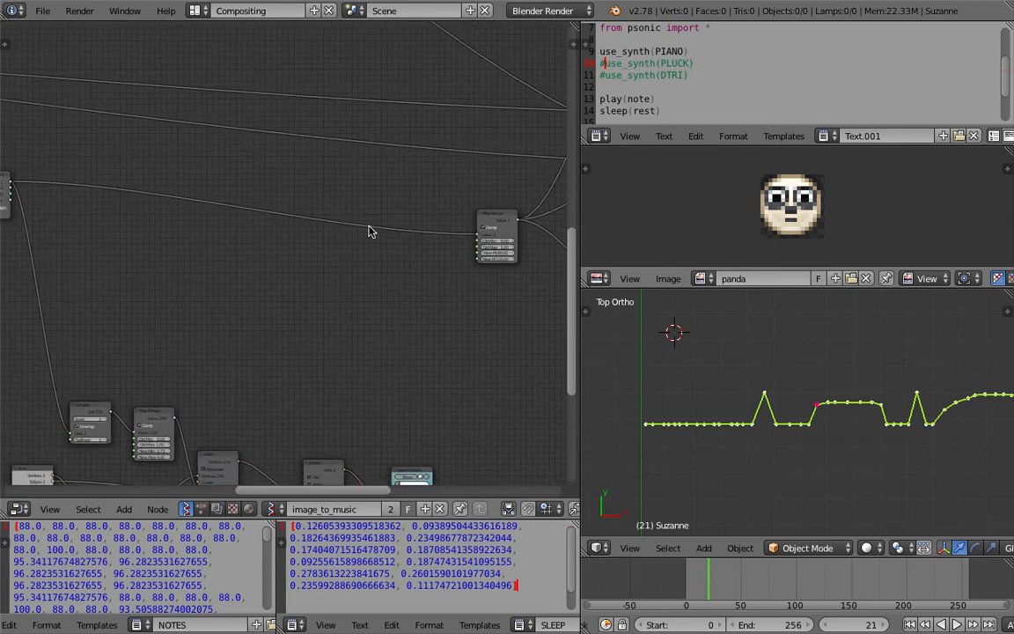
{"action": "middle_click_drag", "start_coordinate": [351, 283], "coordinate": [401, 235]}
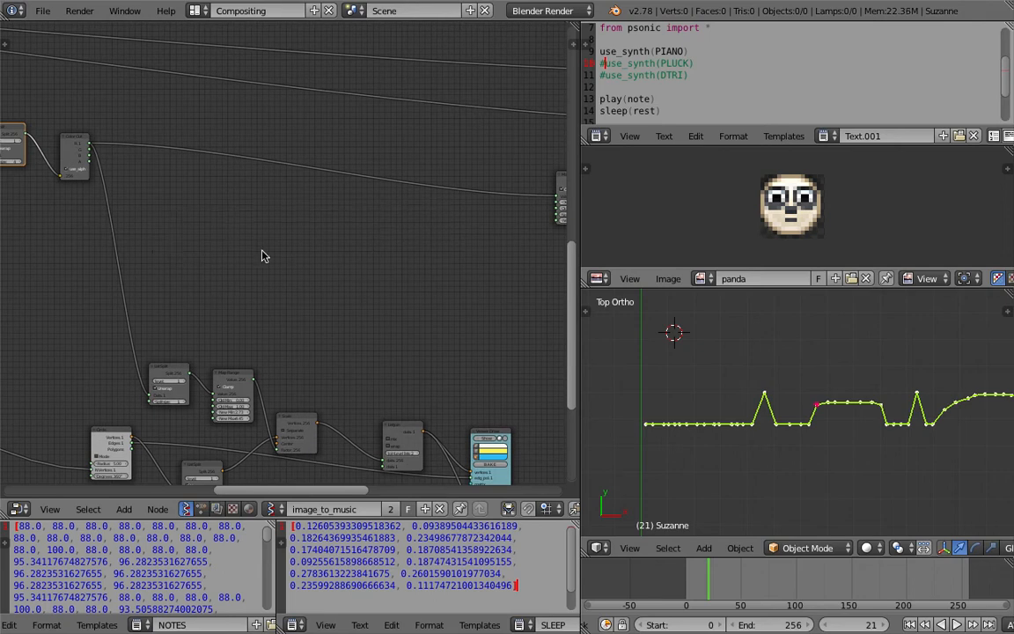
Move the Color Out node slightly lower, and move the List Split and Map Range nodes of its lower branch upward.
{"action": "scroll", "coordinate": [294, 245], "scroll_direction": "up", "scroll_amount": 4}
{"action": "left_click_drag", "start_coordinate": [222, 178], "coordinate": [240, 214]}
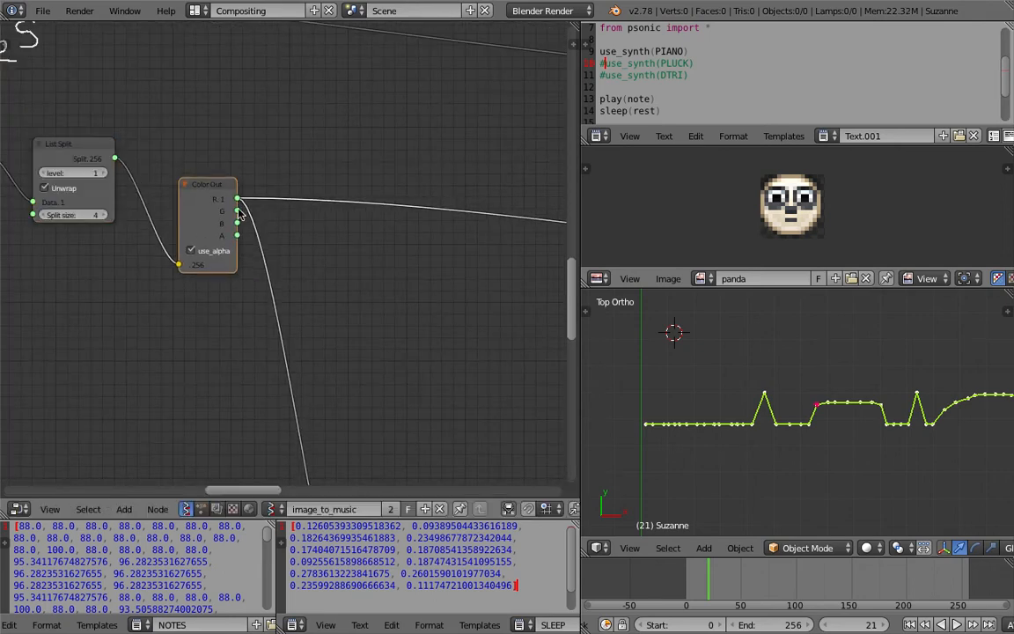
{"action": "scroll", "coordinate": [310, 313], "scroll_direction": "down", "scroll_amount": 4}
{"action": "middle_click_drag", "start_coordinate": [396, 384], "coordinate": [371, 276]}
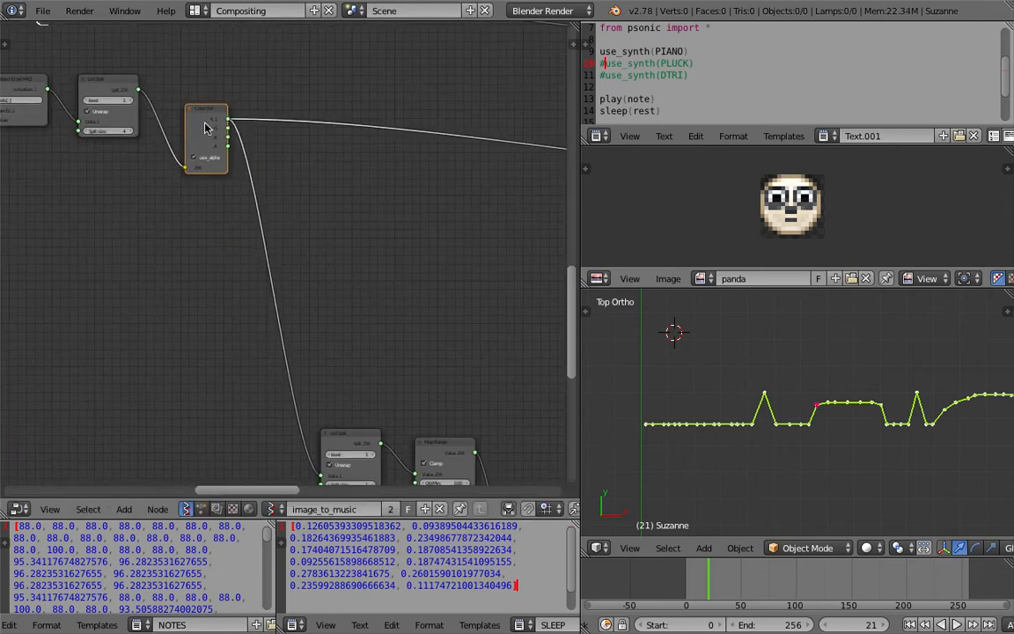
{"action": "middle_click_drag", "start_coordinate": [275, 234], "coordinate": [229, 187]}
{"action": "middle_click_drag", "start_coordinate": [354, 405], "coordinate": [332, 339]}
{"action": "scroll", "coordinate": [327, 341], "scroll_direction": "up", "scroll_amount": 3}
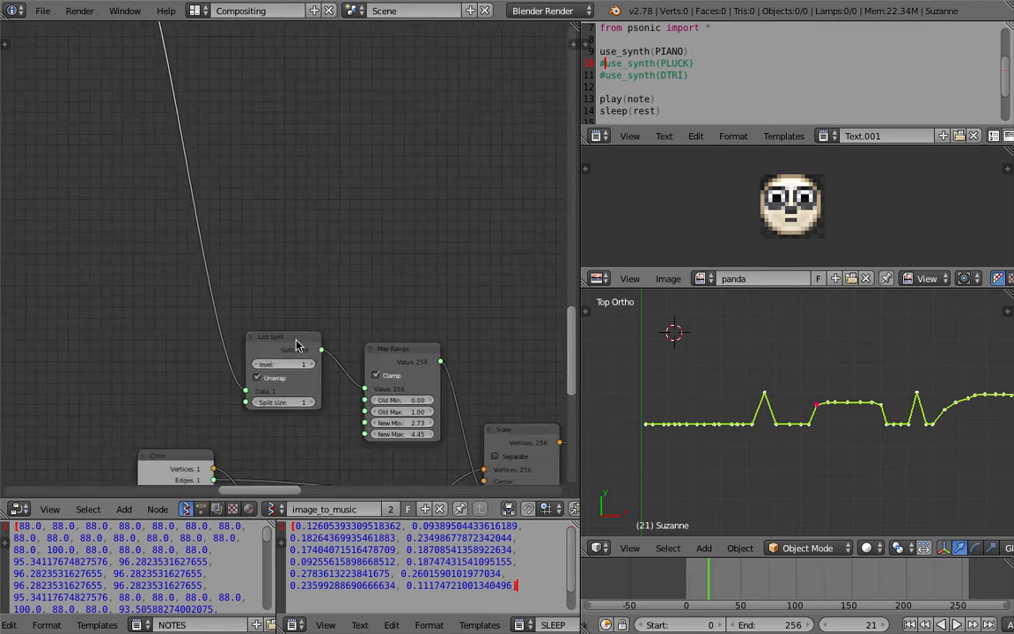
{"action": "left_click_drag", "start_coordinate": [296, 340], "coordinate": [280, 229]}
{"action": "left_click_drag", "start_coordinate": [410, 359], "coordinate": [400, 246]}
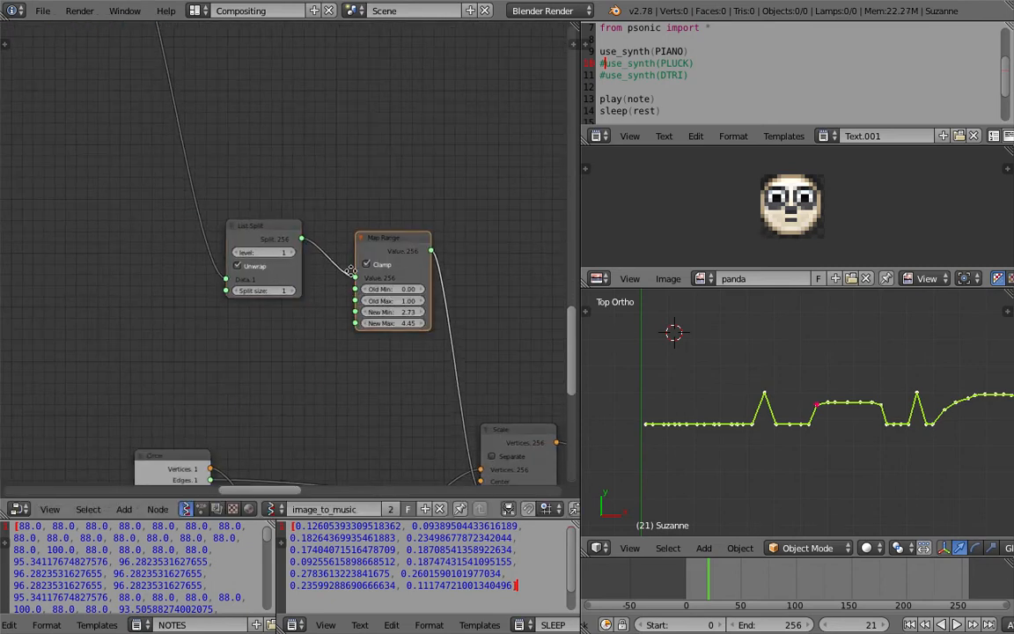
Examine the Map Range settings and the Circle and Scale nodes in the branch below Color Out.
{"action": "middle_click_drag", "start_coordinate": [377, 257], "coordinate": [345, 280]}
{"action": "scroll", "coordinate": [345, 280], "scroll_direction": "up", "scroll_amount": 3}
{"action": "scroll", "coordinate": [392, 334], "scroll_direction": "up", "scroll_amount": 1}
{"action": "middle_click_drag", "start_coordinate": [402, 360], "coordinate": [376, 317]}
{"action": "scroll", "coordinate": [377, 323], "scroll_direction": "up", "scroll_amount": 1}
{"action": "scroll", "coordinate": [379, 326], "scroll_direction": "down", "scroll_amount": 4}
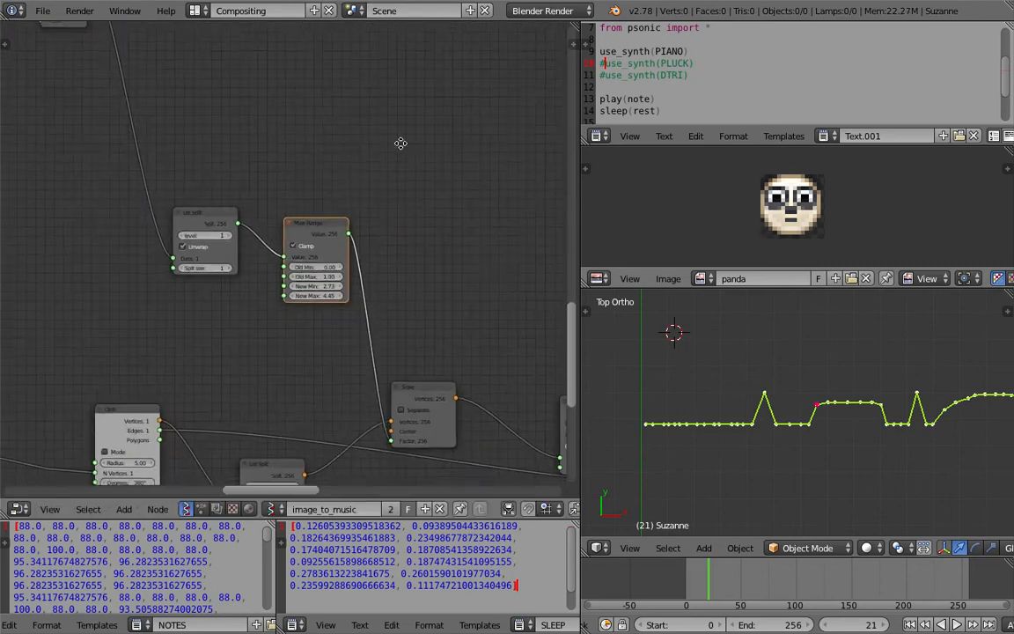
{"action": "middle_click_drag", "start_coordinate": [400, 143], "coordinate": [344, 218]}
{"action": "middle_click_drag", "start_coordinate": [355, 162], "coordinate": [320, 198]}
{"action": "middle_click_drag", "start_coordinate": [207, 218], "coordinate": [148, 284]}
{"action": "scroll", "coordinate": [327, 223], "scroll_direction": "down", "scroll_amount": 3}
Look along the node tree and return to the Color Out node to inspect its R, G, B and A outputs.
{"action": "middle_click_drag", "start_coordinate": [342, 254], "coordinate": [25, 317]}
{"action": "scroll", "coordinate": [260, 314], "scroll_direction": "up", "scroll_amount": 4}
{"action": "left_click_drag", "start_coordinate": [337, 254], "coordinate": [161, 245]}
{"action": "scroll", "coordinate": [183, 264], "scroll_direction": "down", "scroll_amount": 1}
{"action": "middle_click_drag", "start_coordinate": [180, 281], "coordinate": [311, 257]}
{"action": "scroll", "coordinate": [280, 246], "scroll_direction": "down", "scroll_amount": 7}
{"action": "middle_click_drag", "start_coordinate": [81, 213], "coordinate": [325, 228]}
{"action": "scroll", "coordinate": [194, 232], "scroll_direction": "up", "scroll_amount": 2}
{"action": "middle_click_drag", "start_coordinate": [255, 238], "coordinate": [387, 229]}
{"action": "scroll", "coordinate": [283, 235], "scroll_direction": "up", "scroll_amount": 9}
{"action": "middle_click_drag", "start_coordinate": [349, 259], "coordinate": [439, 262]}
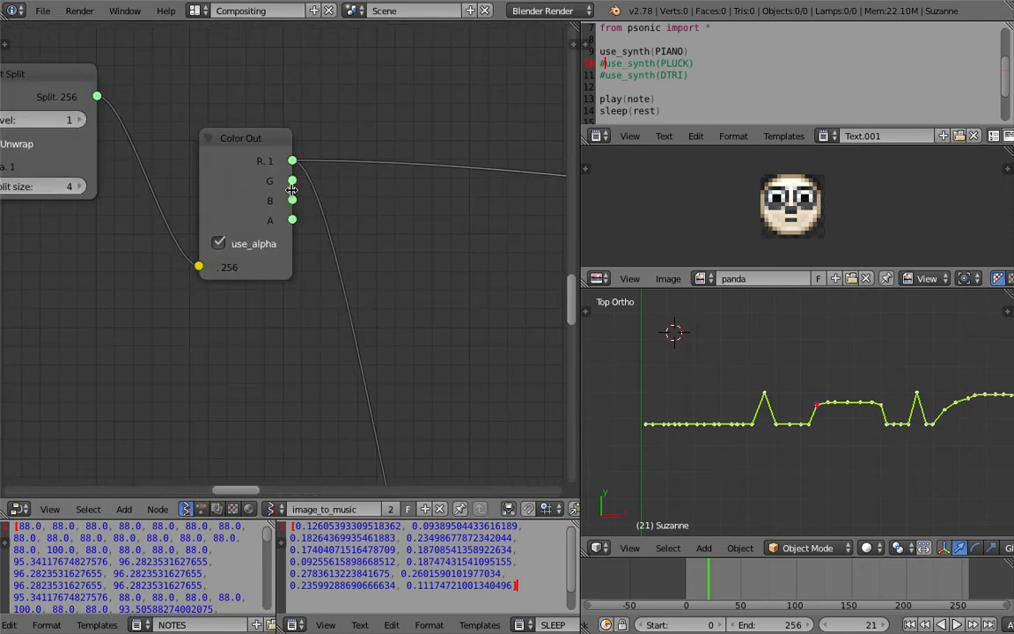
Compare the Color Out node's channel outputs with the panda image, and follow the R link to the upper Map Range node.
{"action": "left_click_drag", "start_coordinate": [296, 163], "coordinate": [387, 104]}
{"action": "scroll", "coordinate": [757, 190], "scroll_direction": "up", "scroll_amount": 1}
{"action": "left_click_drag", "start_coordinate": [758, 190], "coordinate": [792, 187]}
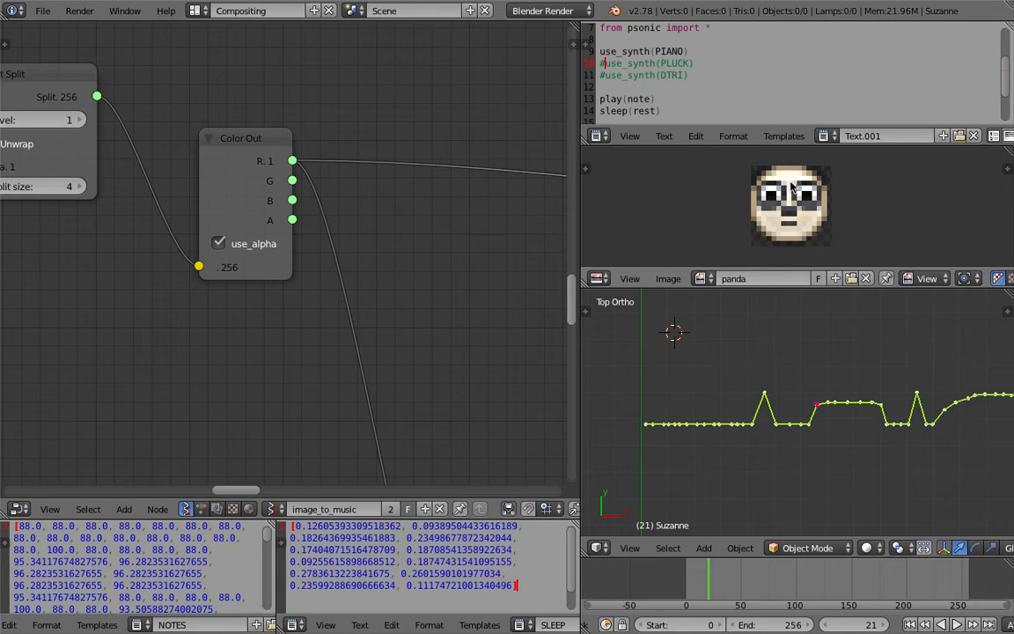
{"action": "scroll", "coordinate": [393, 280], "scroll_direction": "down", "scroll_amount": 3}
{"action": "middle_click_drag", "start_coordinate": [418, 287], "coordinate": [230, 282]}
{"action": "scroll", "coordinate": [352, 286], "scroll_direction": "down", "scroll_amount": 5}
{"action": "middle_click_drag", "start_coordinate": [512, 267], "coordinate": [89, 234]}
{"action": "scroll", "coordinate": [287, 250], "scroll_direction": "up", "scroll_amount": 4}
{"action": "left_click_drag", "start_coordinate": [361, 196], "coordinate": [260, 222]}
{"action": "middle_click_drag", "start_coordinate": [271, 218], "coordinate": [257, 173]}
{"action": "scroll", "coordinate": [266, 200], "scroll_direction": "up", "scroll_amount": 1}
{"action": "scroll", "coordinate": [283, 251], "scroll_direction": "up", "scroll_amount": 1}
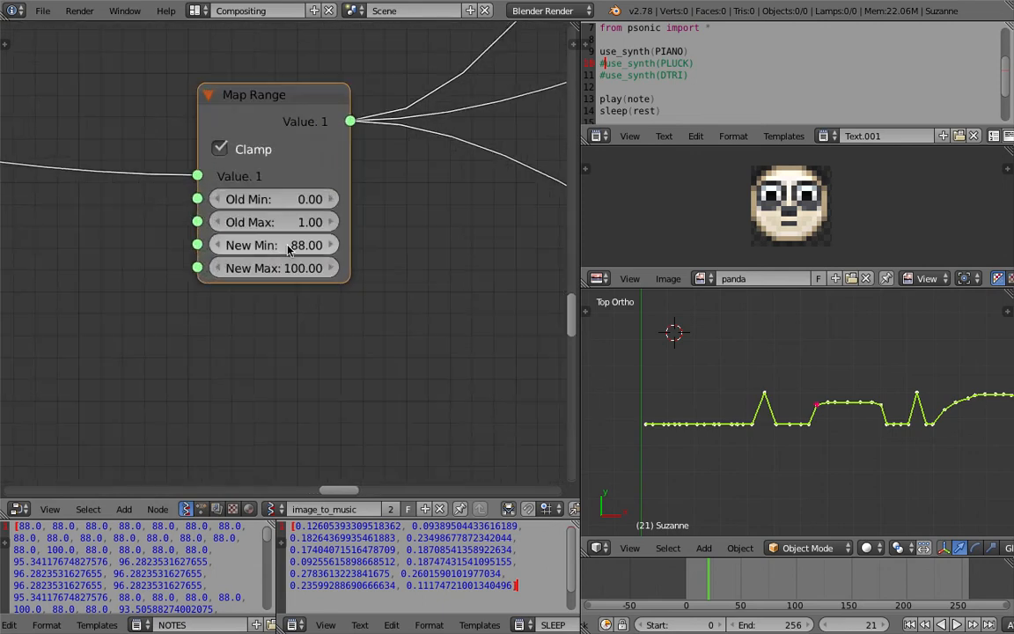
Set the selected Map Range node's New Min to 77 and New Max to 120, and save the file.
{"action": "middle_click_drag", "start_coordinate": [349, 219], "coordinate": [308, 271]}
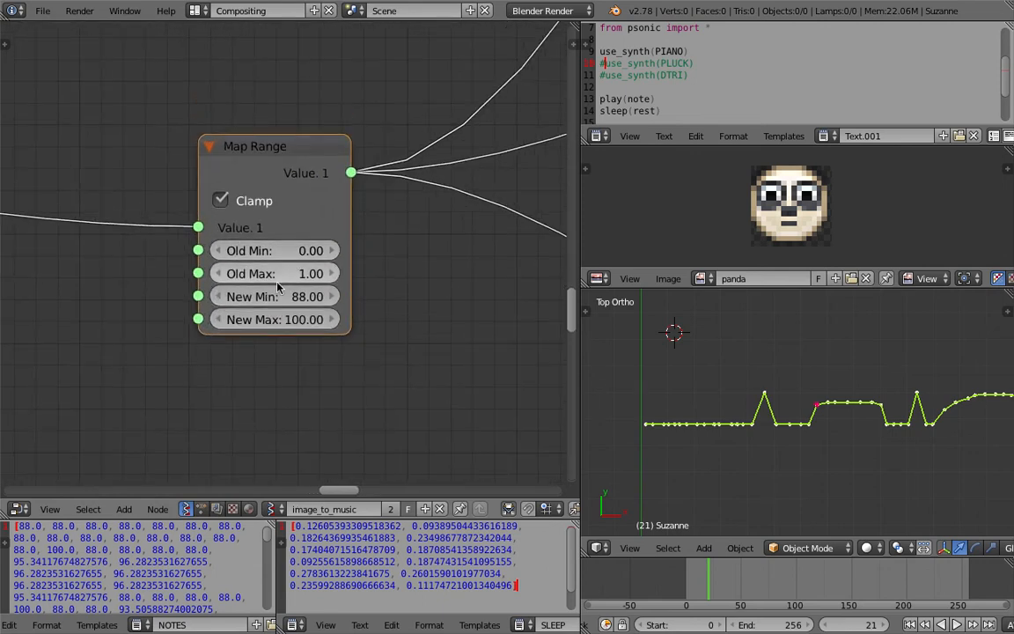
{"action": "scroll", "coordinate": [287, 299], "scroll_direction": "up", "scroll_amount": 1}
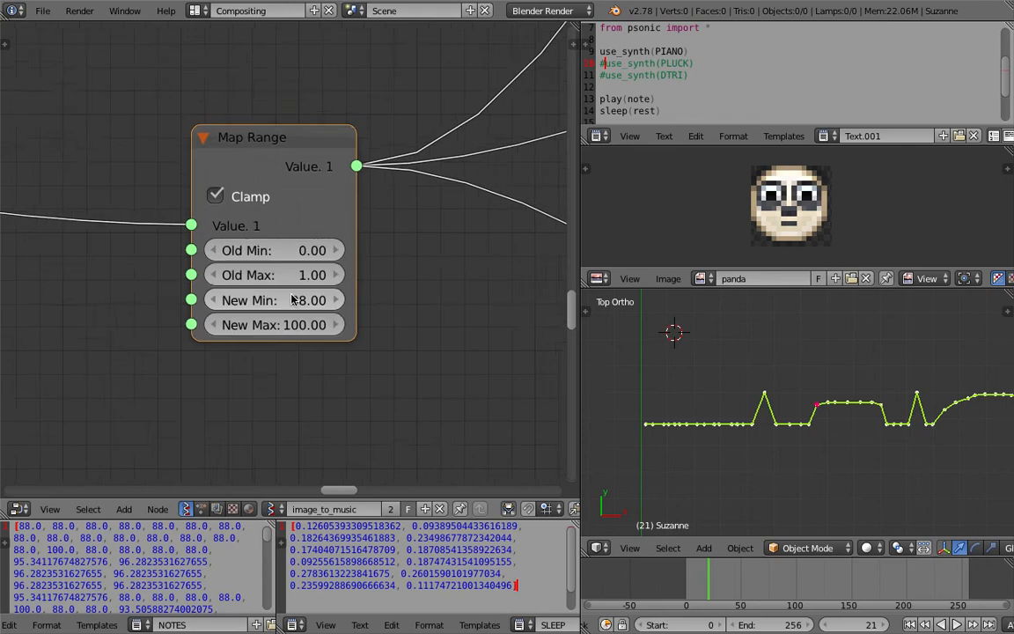
{"action": "left_click", "coordinate": [333, 311]}
{"action": "type", "text": "77"}
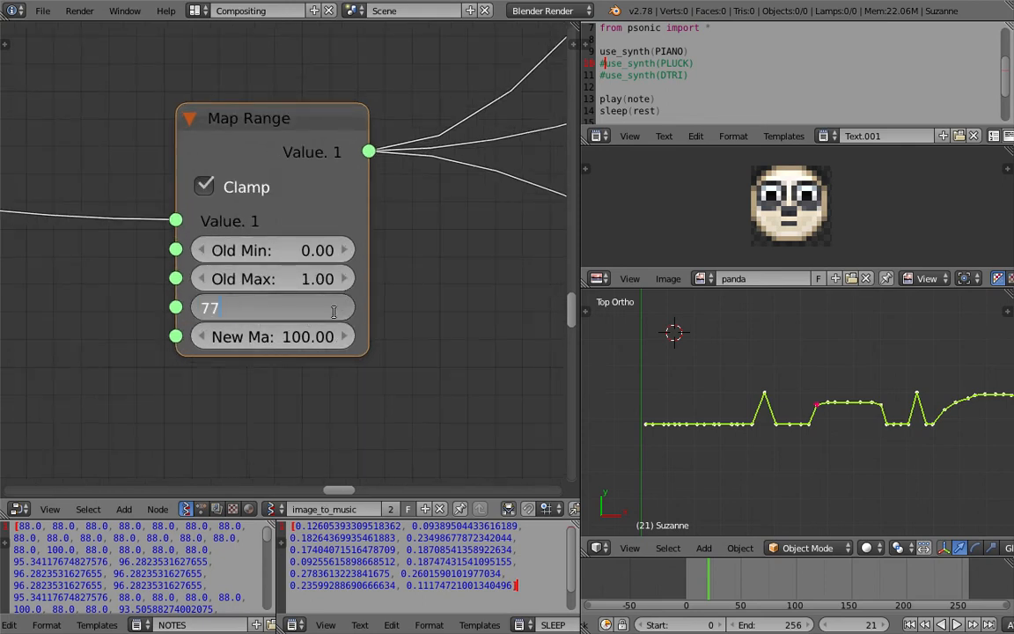
{"action": "key", "text": "Return"}
{"action": "left_click", "coordinate": [302, 336]}
{"action": "type", "text": "120"}
{"action": "key", "text": "Return"}
{"action": "scroll", "coordinate": [388, 343], "scroll_direction": "down", "scroll_amount": 2}
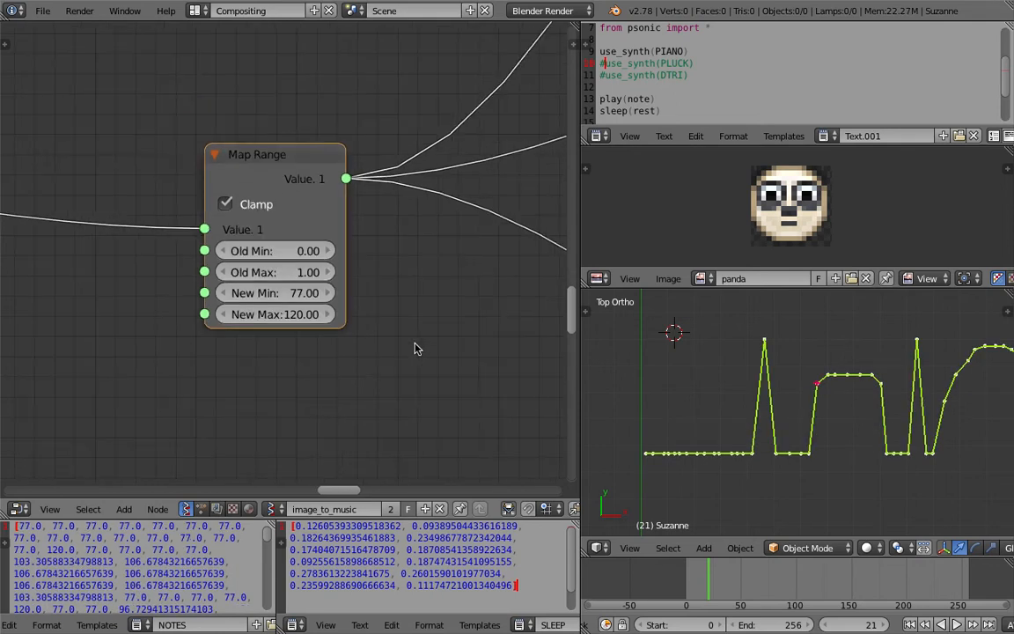
{"action": "key", "text": "ctrl+s"}
{"action": "left_click", "coordinate": [379, 335]}
Follow the Map Range output to the List Item nodes and the SN: Text.001 node under the play → SonicPi note.
{"action": "middle_click_drag", "start_coordinate": [394, 287], "coordinate": [321, 328]}
{"action": "scroll", "coordinate": [299, 286], "scroll_direction": "down", "scroll_amount": 2}
{"action": "left_click_drag", "start_coordinate": [211, 235], "coordinate": [176, 242]}
{"action": "scroll", "coordinate": [230, 289], "scroll_direction": "down", "scroll_amount": 4}
{"action": "scroll", "coordinate": [227, 293], "scroll_direction": "down", "scroll_amount": 3}
{"action": "middle_click_drag", "start_coordinate": [121, 248], "coordinate": [200, 262]}
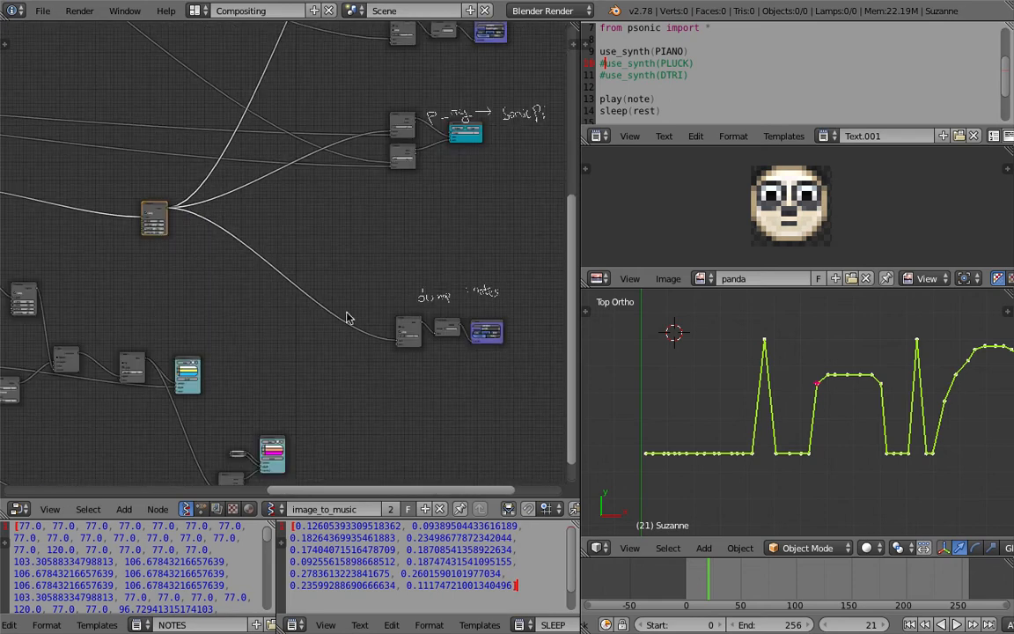
{"action": "scroll", "coordinate": [334, 304], "scroll_direction": "up", "scroll_amount": 5}
{"action": "middle_click_drag", "start_coordinate": [334, 294], "coordinate": [244, 304]}
{"action": "scroll", "coordinate": [243, 304], "scroll_direction": "up", "scroll_amount": 2}
{"action": "left_click_drag", "start_coordinate": [250, 230], "coordinate": [261, 254]}
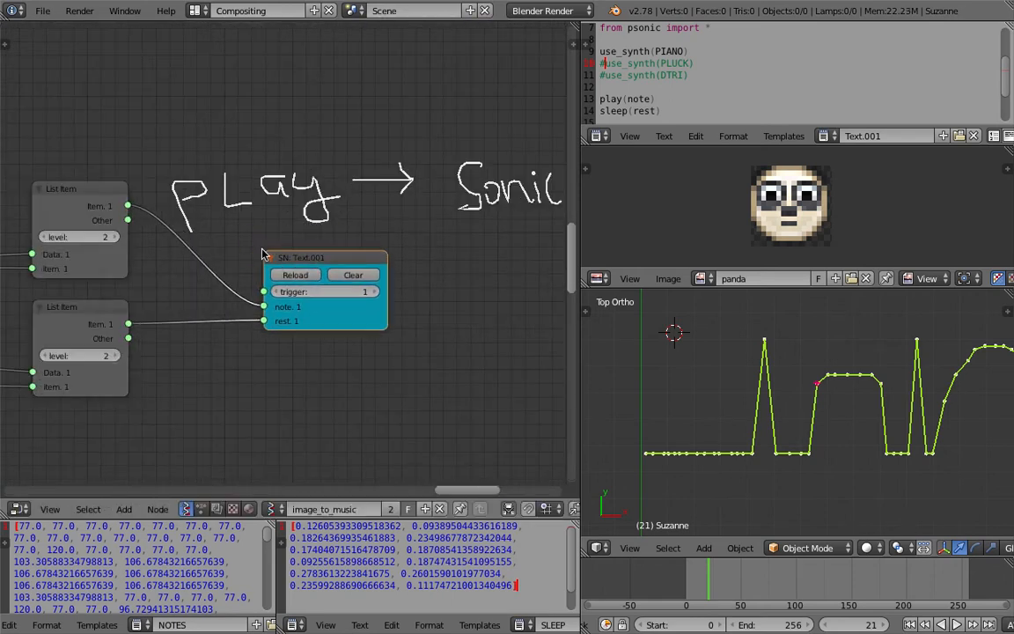
{"action": "scroll", "coordinate": [284, 241], "scroll_direction": "down", "scroll_amount": 2}
{"action": "scroll", "coordinate": [299, 236], "scroll_direction": "up", "scroll_amount": 1}
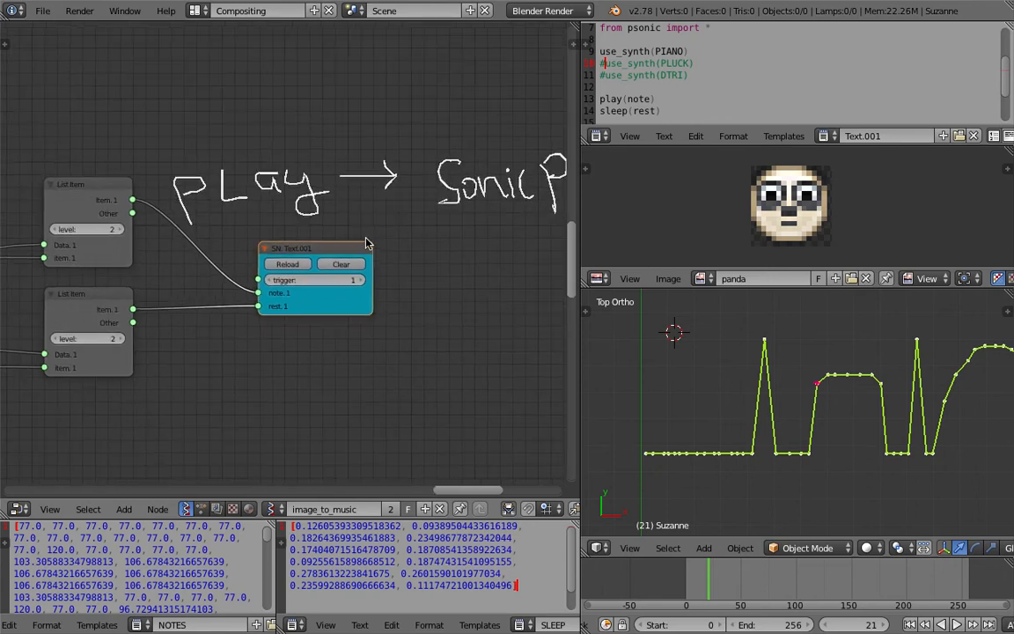
{"action": "middle_click_drag", "start_coordinate": [391, 240], "coordinate": [279, 236]}
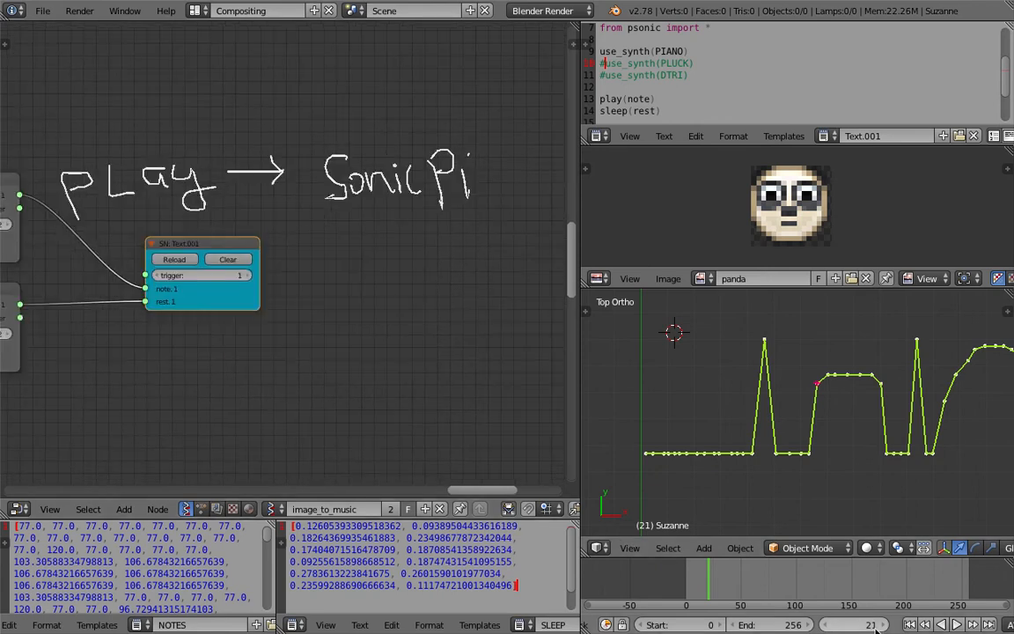
Play the animation from frame 0 with the system volume raised, stop it at frame 59 and view the note curve at an angle.
{"action": "scroll", "coordinate": [887, 480], "scroll_direction": "down", "scroll_amount": 2}
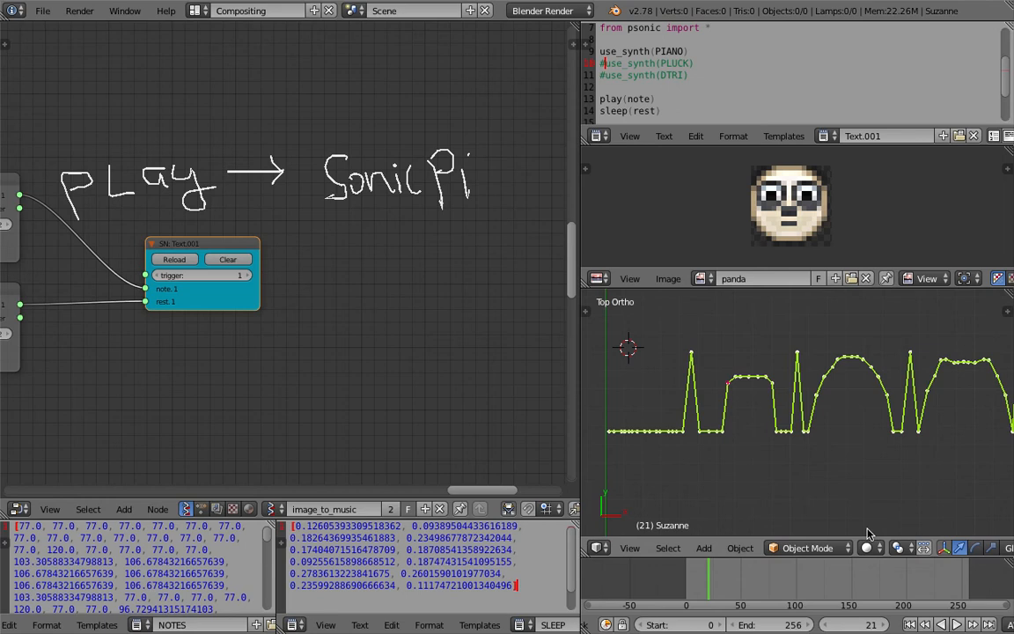
{"action": "left_click", "coordinate": [910, 624]}
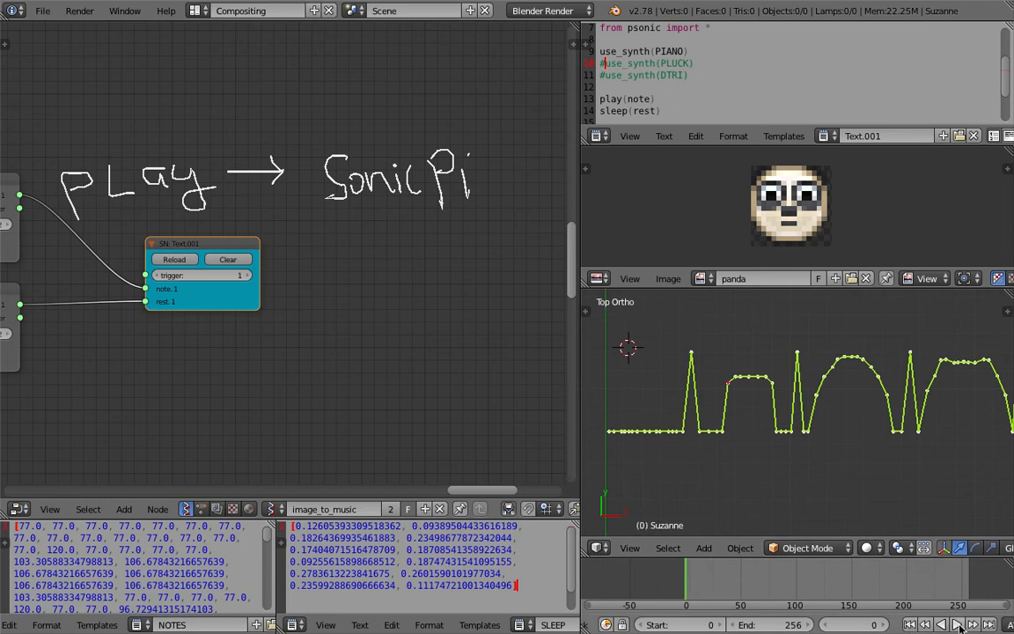
{"action": "left_click", "coordinate": [958, 624]}
{"action": "key", "text": "XF86AudioRaiseVolume"}
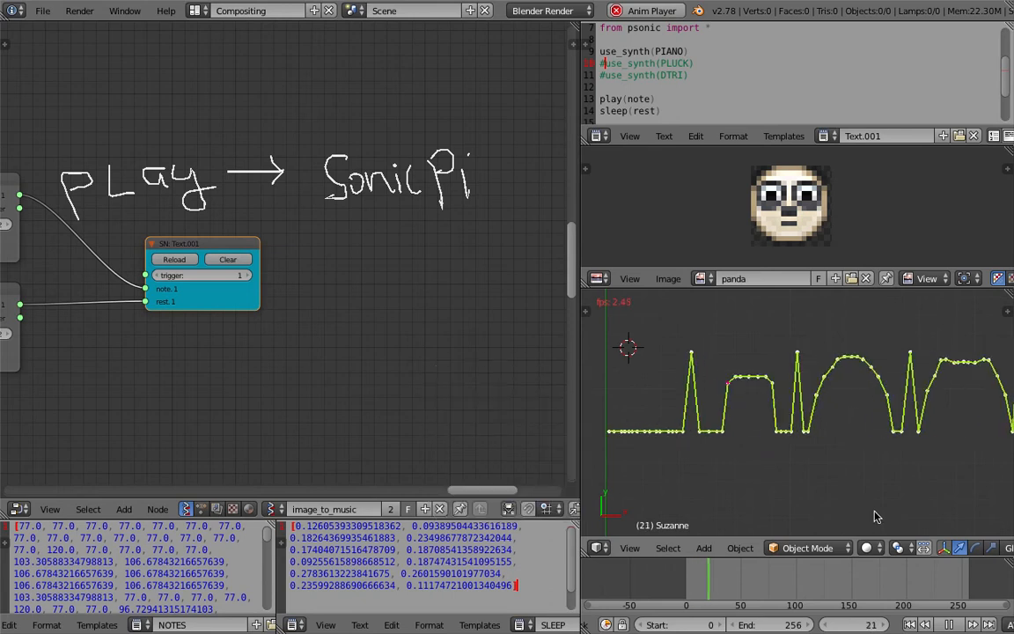
{"action": "left_click", "coordinate": [878, 447]}
{"action": "middle_click_drag", "start_coordinate": [854, 446], "coordinate": [842, 396]}
{"action": "left_click", "coordinate": [951, 624]}
{"action": "middle_click_drag", "start_coordinate": [785, 493], "coordinate": [761, 395]}
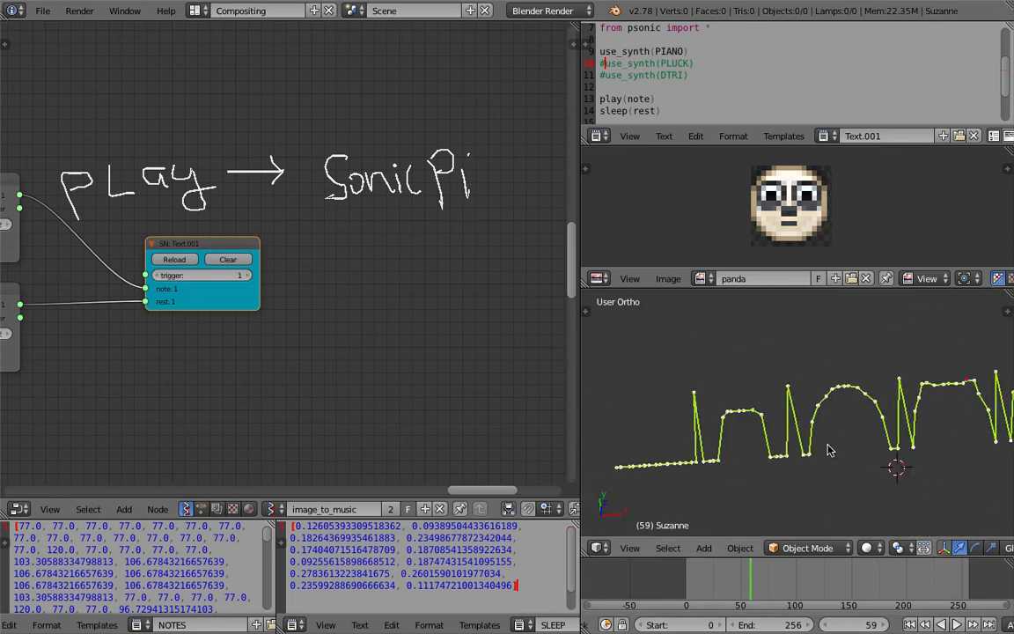
{"action": "scroll", "coordinate": [493, 352], "scroll_direction": "down", "scroll_amount": 1}
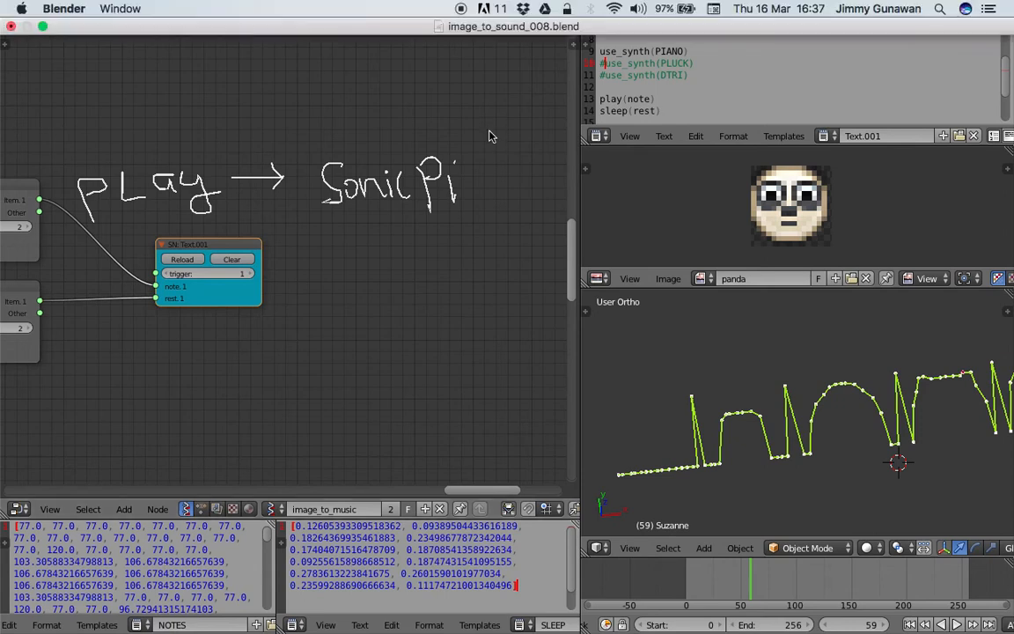
Glance at the desktop files, return to Blender and save image_to_sound_008.blend.
{"action": "key", "text": "ctrl+Left"}
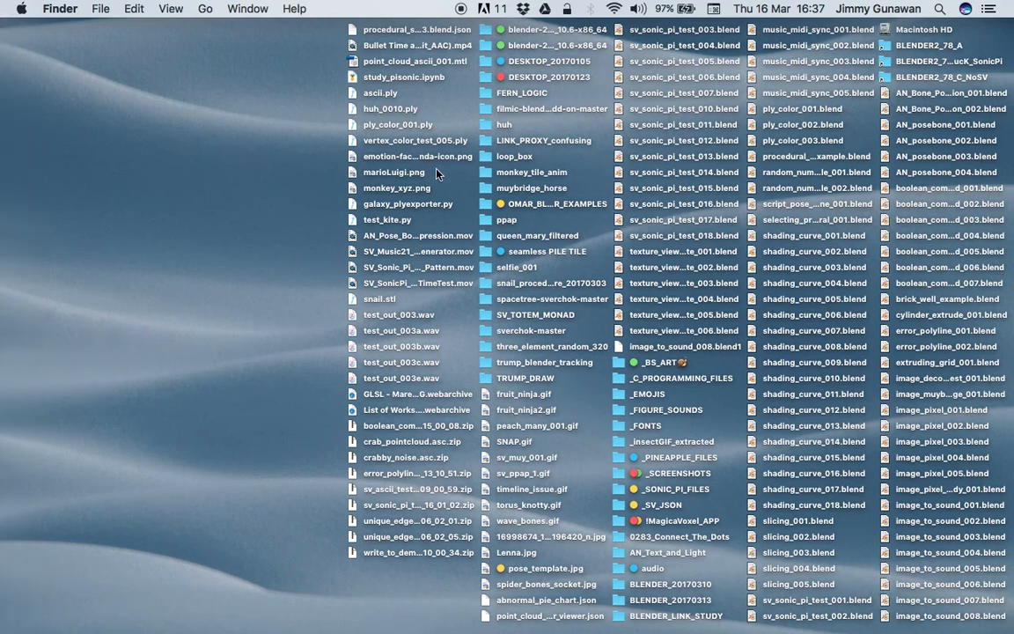
{"action": "key", "text": "ctrl+Right"}
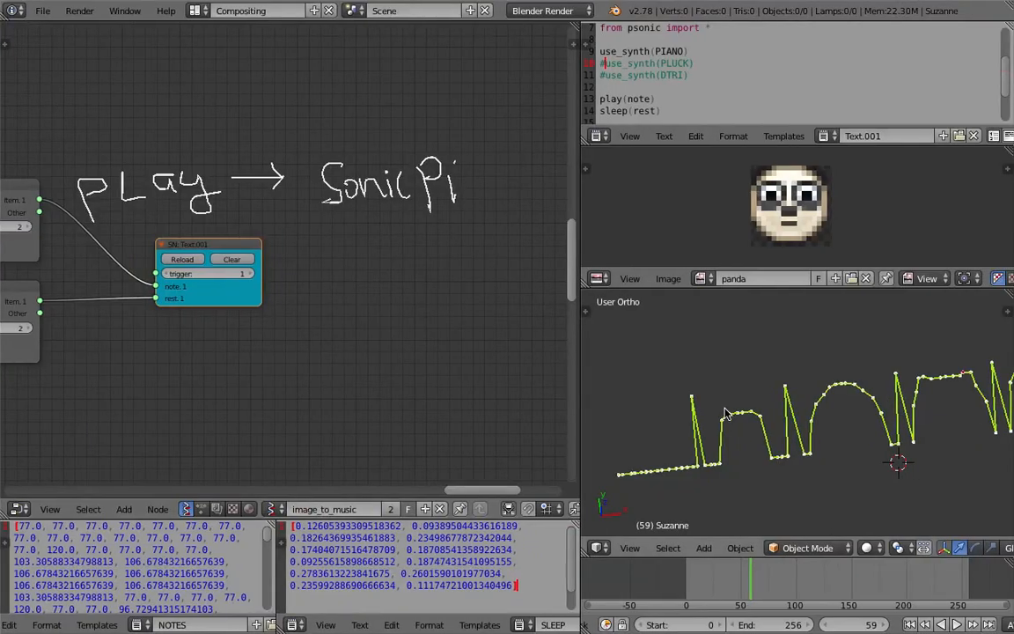
{"action": "key", "text": "ctrl+s"}
{"action": "left_click", "coordinate": [815, 412]}
Examine the note curve in the 3D view along its whole length, from its dense far end back to its start.
{"action": "middle_click_drag", "start_coordinate": [815, 412], "coordinate": [655, 370], "text": "shift"}
{"action": "scroll", "coordinate": [776, 362], "scroll_direction": "up", "scroll_amount": 4}
{"action": "middle_click_drag", "start_coordinate": [881, 319], "coordinate": [601, 441], "text": "shift"}
{"action": "scroll", "coordinate": [747, 430], "scroll_direction": "right", "scroll_amount": 10}
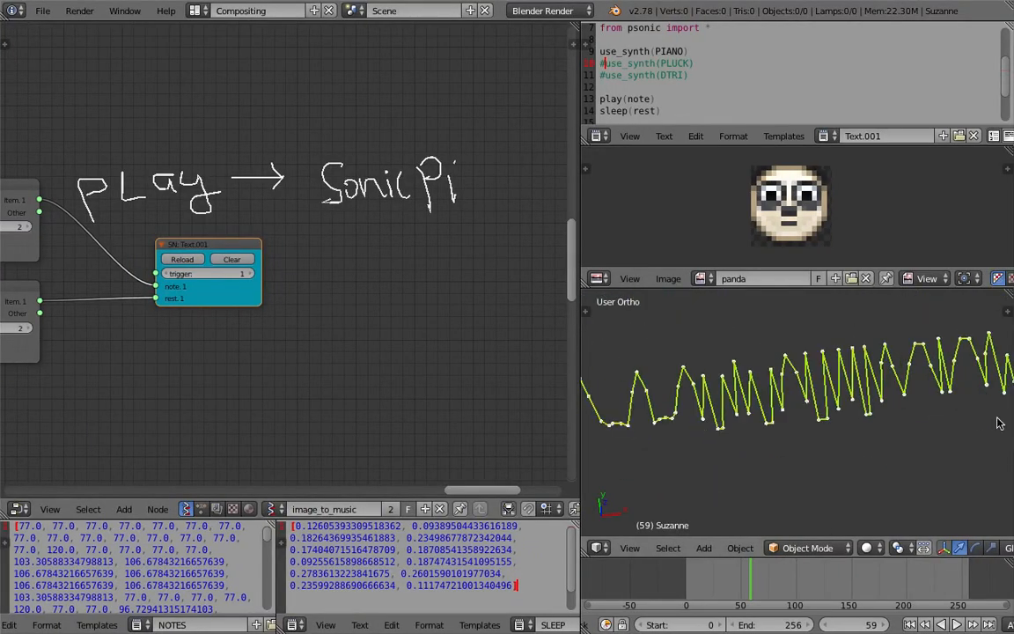
{"action": "scroll", "coordinate": [797, 418], "scroll_direction": "down", "scroll_amount": 3}
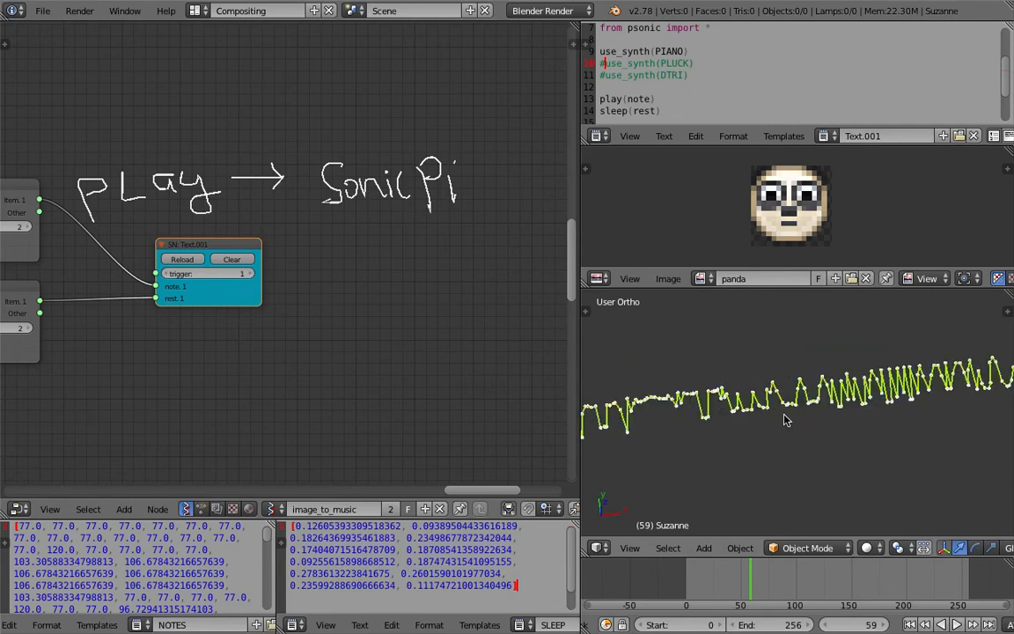
{"action": "middle_click_drag", "start_coordinate": [681, 446], "coordinate": [907, 405], "text": "shift"}
{"action": "scroll", "coordinate": [884, 406], "scroll_direction": "down", "scroll_amount": 2}
{"action": "scroll", "coordinate": [824, 407], "scroll_direction": "up", "scroll_amount": 3}
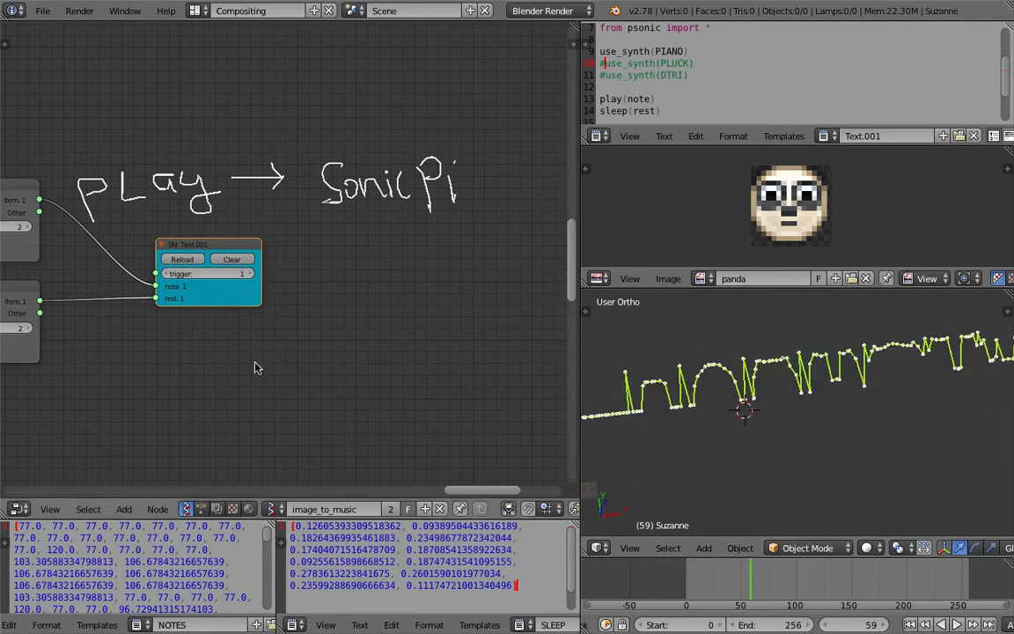
Look over the play → SonicPi and dump: notes node groups and continue to the viz 1 group.
{"action": "scroll", "coordinate": [238, 352], "scroll_direction": "down", "scroll_amount": 4}
{"action": "scroll", "coordinate": [216, 334], "scroll_direction": "down", "scroll_amount": 2}
{"action": "middle_click_drag", "start_coordinate": [123, 337], "coordinate": [267, 261]}
{"action": "scroll", "coordinate": [304, 245], "scroll_direction": "down", "scroll_amount": 1}
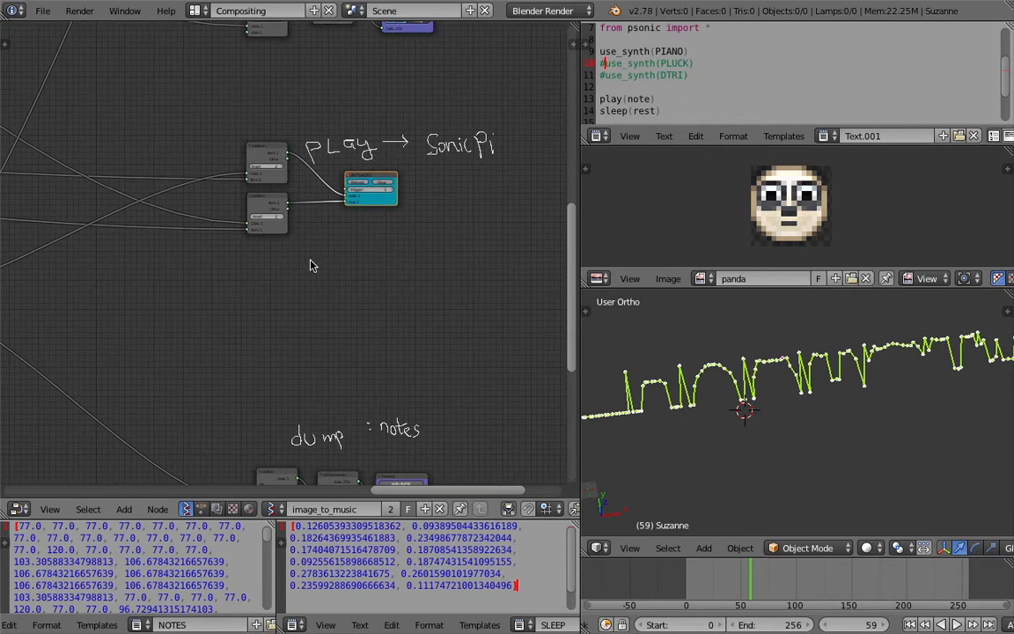
{"action": "scroll", "coordinate": [291, 264], "scroll_direction": "up", "scroll_amount": 1}
{"action": "middle_click_drag", "start_coordinate": [595, 402], "coordinate": [686, 389], "text": "shift"}
{"action": "middle_click_drag", "start_coordinate": [423, 88], "coordinate": [325, 368]}
{"action": "scroll", "coordinate": [356, 220], "scroll_direction": "down", "scroll_amount": 1}
{"action": "scroll", "coordinate": [356, 220], "scroll_direction": "down", "scroll_amount": 1}
{"action": "middle_click_drag", "start_coordinate": [390, 282], "coordinate": [308, 317]}
{"action": "scroll", "coordinate": [313, 313], "scroll_direction": "up", "scroll_amount": 2}
{"action": "scroll", "coordinate": [321, 309], "scroll_direction": "up", "scroll_amount": 2}
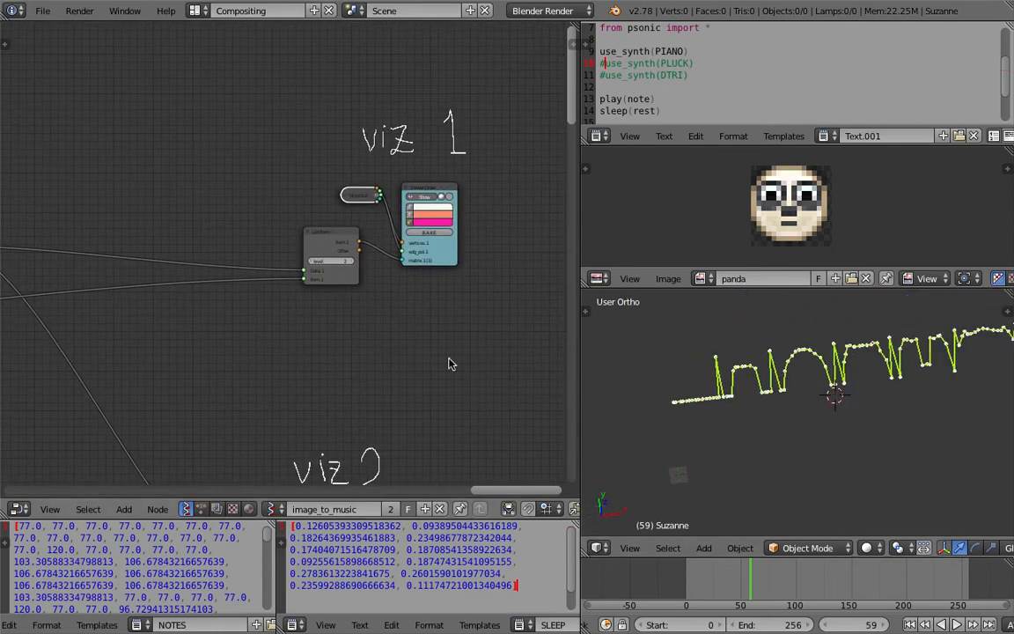
Save the blend file and inspect the Objects In, List Item and Viewer Draw nodes of the viz 1 group.
{"action": "middle_click_drag", "start_coordinate": [262, 343], "coordinate": [364, 383]}
{"action": "key", "text": "ctrl+s"}
{"action": "left_click", "coordinate": [365, 383]}
{"action": "middle_click_drag", "start_coordinate": [261, 312], "coordinate": [77, 344]}
{"action": "scroll", "coordinate": [334, 334], "scroll_direction": "up", "scroll_amount": 2}
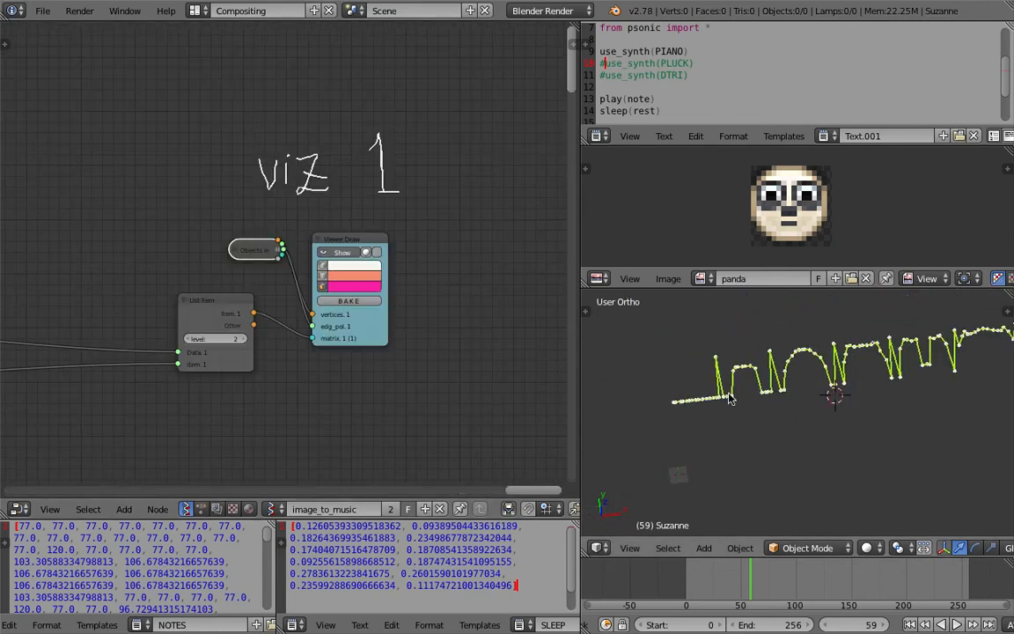
Compare the viz 1 nodes with the line graph of notes in the 3D view, following the curve along its length.
{"action": "scroll", "coordinate": [743, 418], "scroll_direction": "down", "scroll_amount": 3}
{"action": "scroll", "coordinate": [748, 440], "scroll_direction": "up", "scroll_amount": 4}
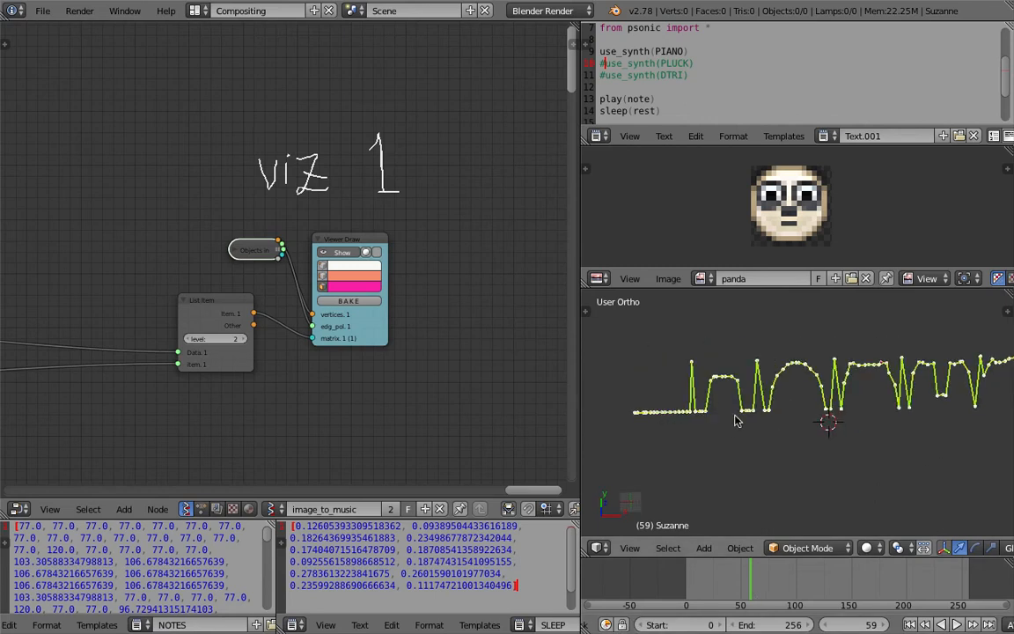
{"action": "middle_click_drag", "start_coordinate": [810, 427], "coordinate": [732, 429], "text": "shift"}
{"action": "middle_click_drag", "start_coordinate": [891, 430], "coordinate": [616, 427], "text": "shift"}
{"action": "mouse_move", "coordinate": [977, 433]}
{"action": "middle_mouse_down", "text": "shift"}
{"action": "mouse_move", "coordinate": [647, 417]}
{"action": "mouse_move", "coordinate": [1004, 428]}
{"action": "middle_mouse_up", "text": "shift"}
{"action": "middle_click_drag", "start_coordinate": [547, 401], "coordinate": [249, 409]}
{"action": "middle_click_drag", "start_coordinate": [331, 282], "coordinate": [0, 272]}
{"action": "middle_click_drag", "start_coordinate": [870, 403], "coordinate": [1008, 424]}
{"action": "middle_click_drag", "start_coordinate": [726, 345], "coordinate": [899, 334], "text": "shift"}
{"action": "scroll", "coordinate": [801, 376], "scroll_direction": "up", "scroll_amount": 3}
{"action": "scroll", "coordinate": [727, 387], "scroll_direction": "down", "scroll_amount": 2}
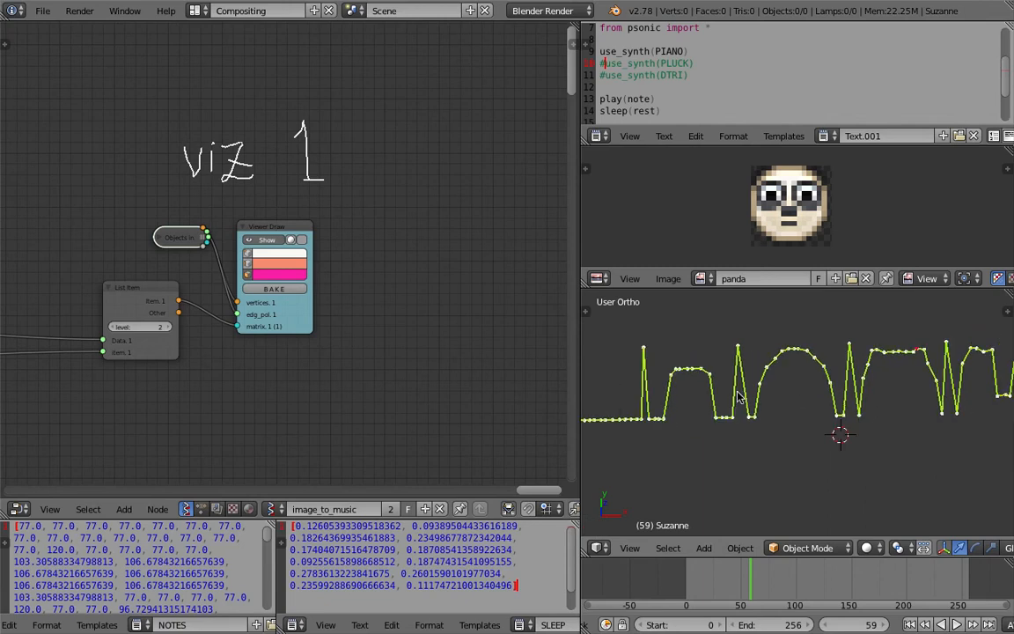
{"action": "middle_click_drag", "start_coordinate": [843, 407], "coordinate": [131, 357], "text": "shift"}
{"action": "scroll", "coordinate": [300, 247], "scroll_direction": "up", "scroll_amount": 1}
Look down the node tree past the play and dump: notes groups to the branch with the two lower Viewer Draw nodes.
{"action": "scroll", "coordinate": [332, 273], "scroll_direction": "down", "scroll_amount": 7}
{"action": "middle_click_drag", "start_coordinate": [380, 322], "coordinate": [366, 232]}
{"action": "middle_click_drag", "start_coordinate": [295, 394], "coordinate": [300, 325]}
{"action": "left_click", "coordinate": [285, 354]}
{"action": "scroll", "coordinate": [361, 367], "scroll_direction": "down", "scroll_amount": 6}
{"action": "middle_click_drag", "start_coordinate": [270, 380], "coordinate": [394, 174]}
{"action": "middle_click_drag", "start_coordinate": [213, 470], "coordinate": [381, 231]}
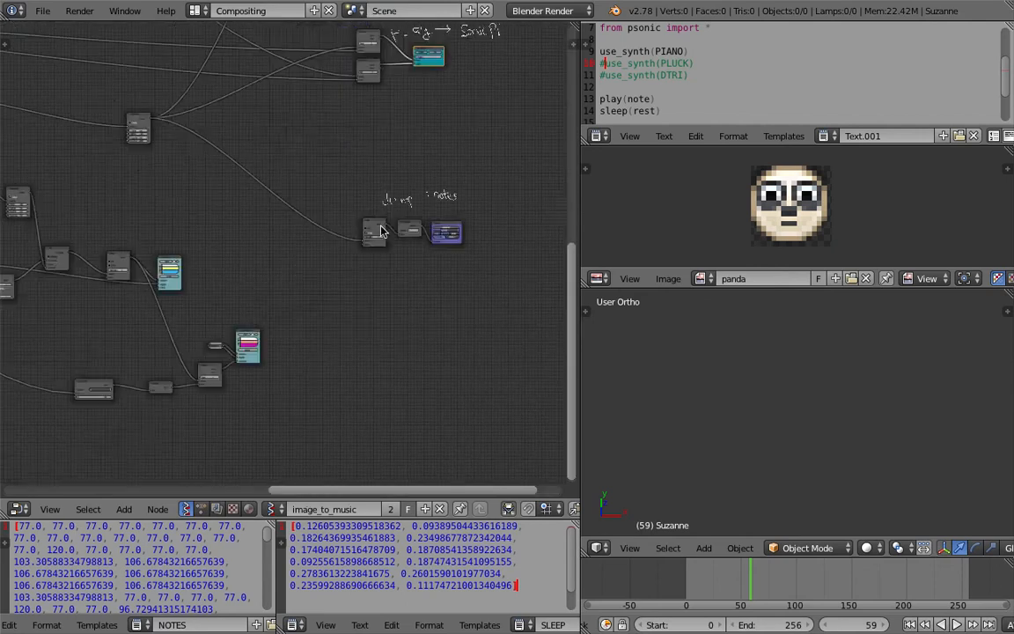
{"action": "middle_click_drag", "start_coordinate": [299, 294], "coordinate": [377, 190]}
{"action": "middle_click_drag", "start_coordinate": [375, 53], "coordinate": [373, 215]}
{"action": "middle_click_drag", "start_coordinate": [322, 349], "coordinate": [376, 168]}
Turn on Show for the Viewer Draw node fed by List Join, and frame the circular graph in the 3D view.
{"action": "scroll", "coordinate": [376, 167], "scroll_direction": "up", "scroll_amount": 3}
{"action": "scroll", "coordinate": [376, 172], "scroll_direction": "up", "scroll_amount": 4}
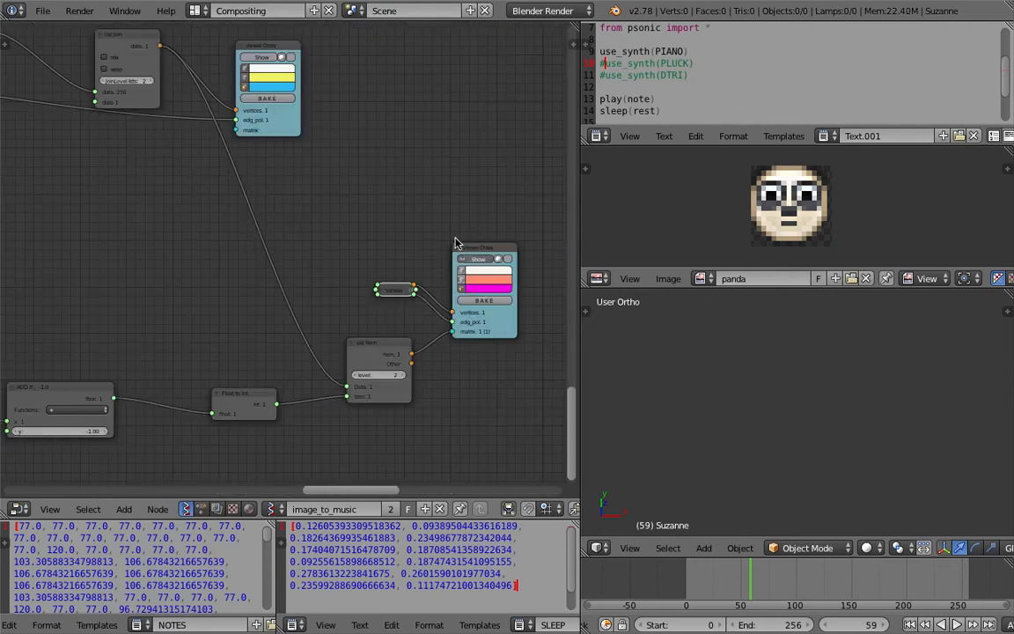
{"action": "left_click", "coordinate": [265, 58]}
{"action": "scroll", "coordinate": [772, 460], "scroll_direction": "down", "scroll_amount": 8}
{"action": "middle_click_drag", "start_coordinate": [772, 459], "coordinate": [792, 444], "text": "shift"}
{"action": "scroll", "coordinate": [791, 443], "scroll_direction": "up", "scroll_amount": 4}
{"action": "middle_click_drag", "start_coordinate": [713, 374], "coordinate": [773, 402], "text": "shift"}
{"action": "scroll", "coordinate": [774, 406], "scroll_direction": "up", "scroll_amount": 9}
{"action": "scroll", "coordinate": [783, 407], "scroll_direction": "up", "scroll_amount": 6}
{"action": "middle_click_drag", "start_coordinate": [738, 457], "coordinate": [836, 398], "text": "shift"}
{"action": "scroll", "coordinate": [837, 398], "scroll_direction": "up", "scroll_amount": 3}
{"action": "scroll", "coordinate": [884, 403], "scroll_direction": "down", "scroll_amount": 3}
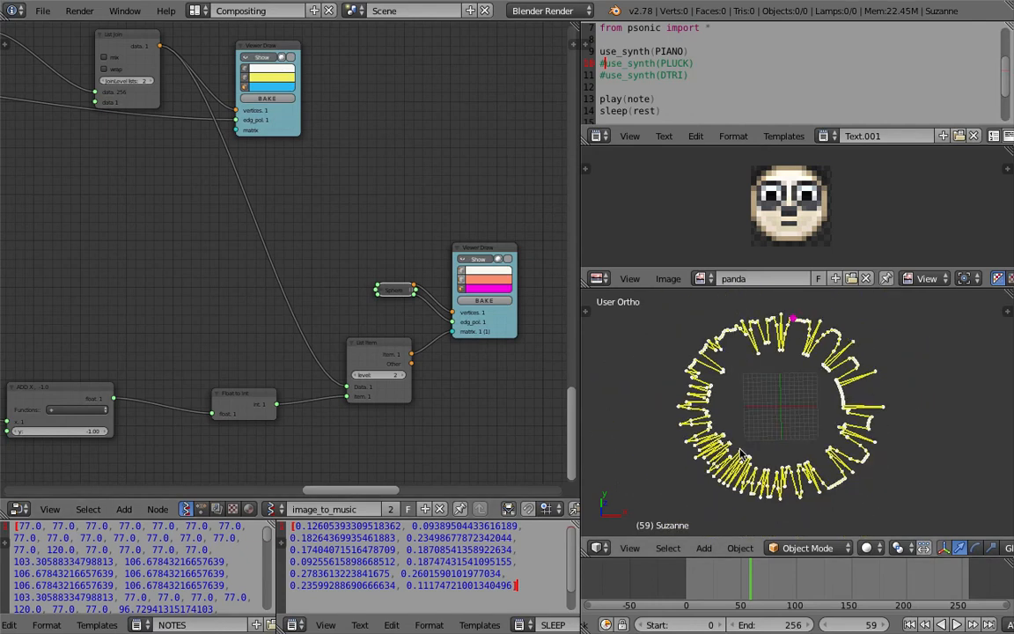
Save the blend file with the circular graph enlarged in the 3D view.
{"action": "middle_click_drag", "start_coordinate": [352, 257], "coordinate": [336, 249]}
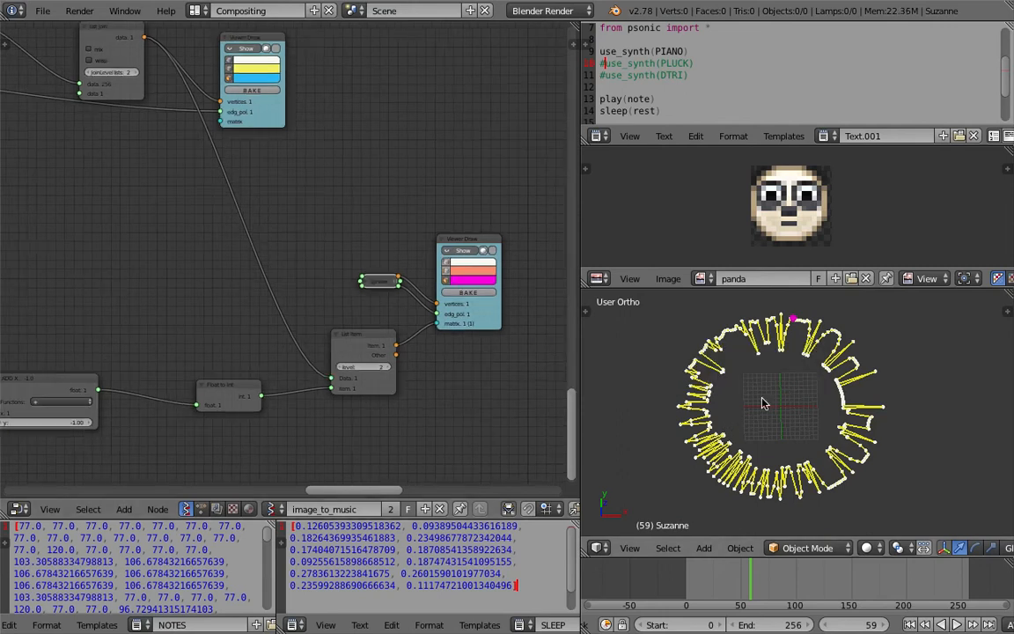
{"action": "scroll", "coordinate": [792, 414], "scroll_direction": "up", "scroll_amount": 2}
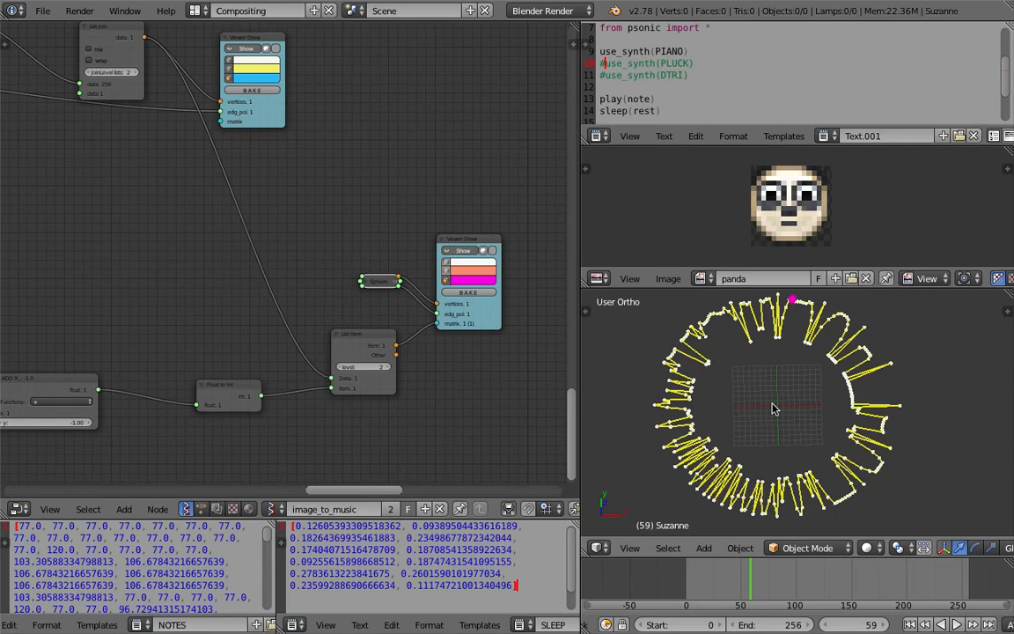
{"action": "middle_click_drag", "start_coordinate": [840, 402], "coordinate": [849, 405]}
{"action": "key", "text": "ctrl+s"}
{"action": "left_click", "coordinate": [851, 408]}
Play the animation from frame 0 to watch the marker travel around the circular graph, and stop it at frame 61.
{"action": "scroll", "coordinate": [317, 275], "scroll_direction": "down", "scroll_amount": 4}
{"action": "middle_click_drag", "start_coordinate": [317, 276], "coordinate": [403, 283]}
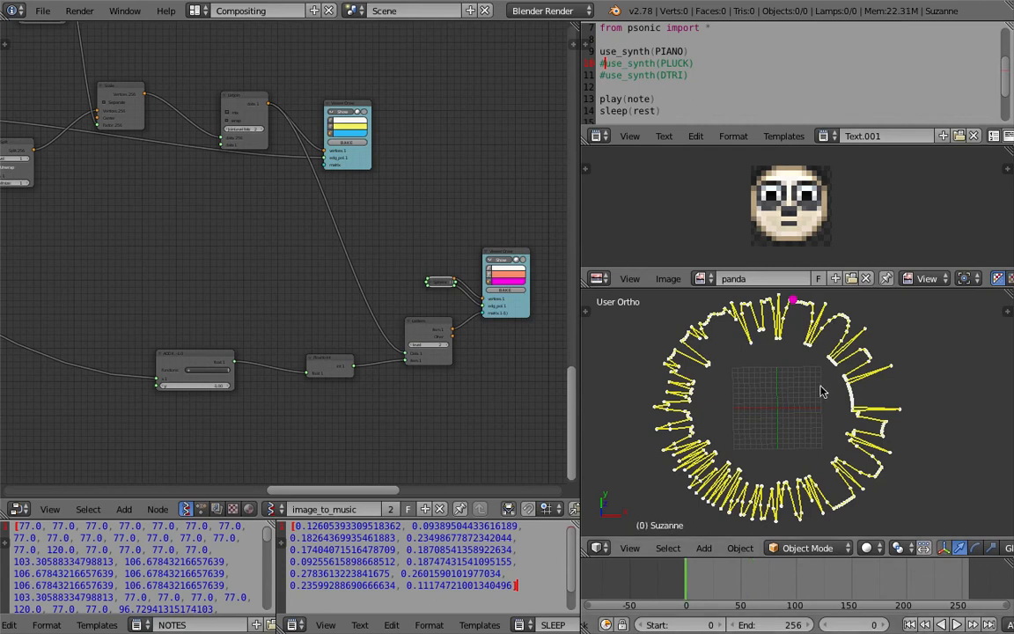
{"action": "left_click", "coordinate": [910, 625]}
{"action": "left_click", "coordinate": [957, 625]}
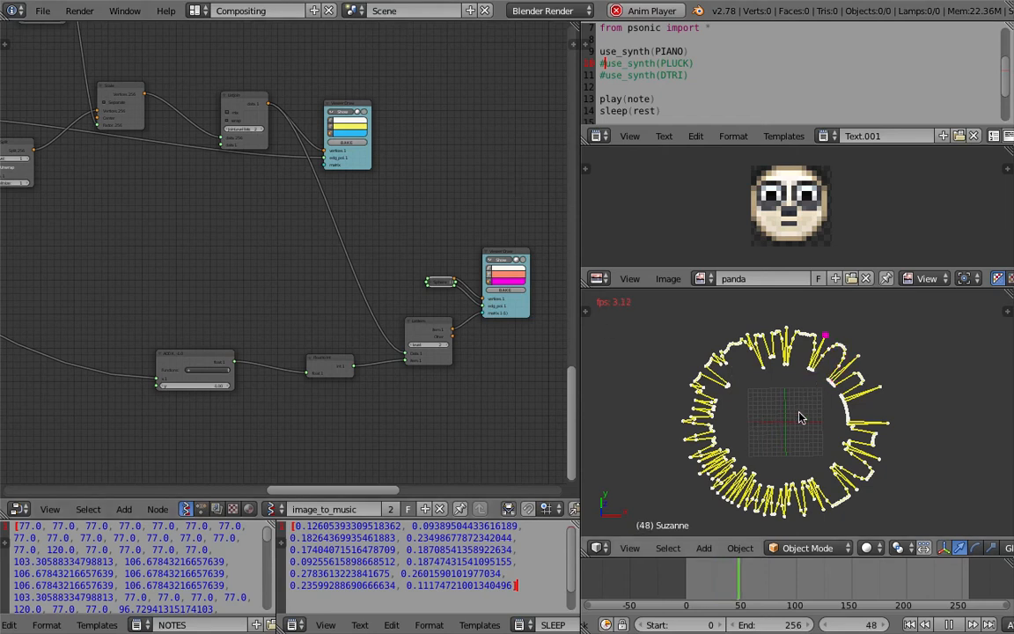
{"action": "left_click", "coordinate": [948, 625]}
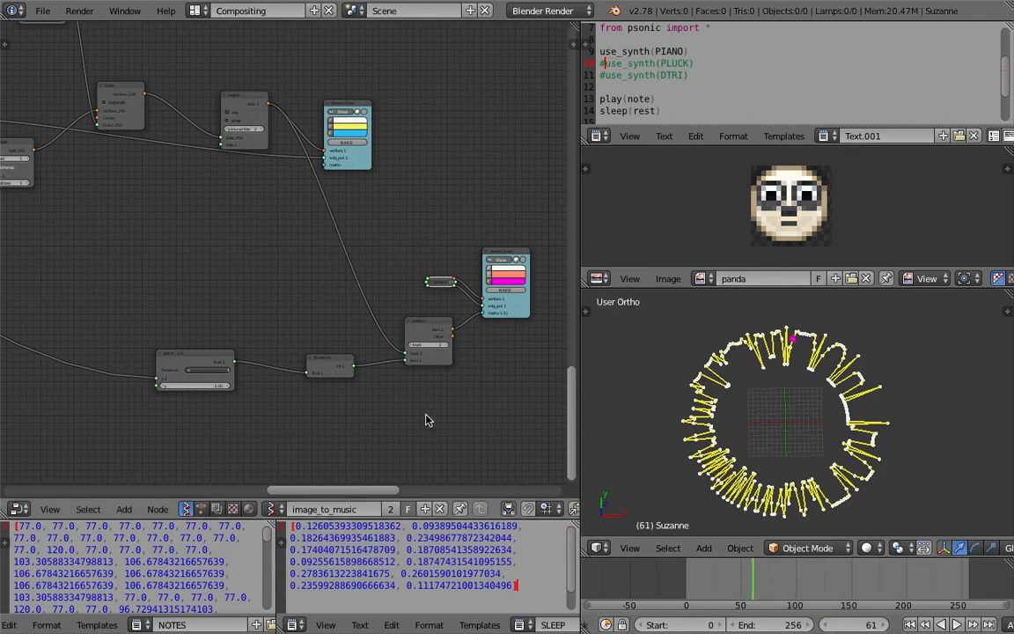
Enlarge the NOTES and SLEEP text editors by raising their border with the node editor.
{"action": "middle_click_drag", "start_coordinate": [261, 396], "coordinate": [366, 341]}
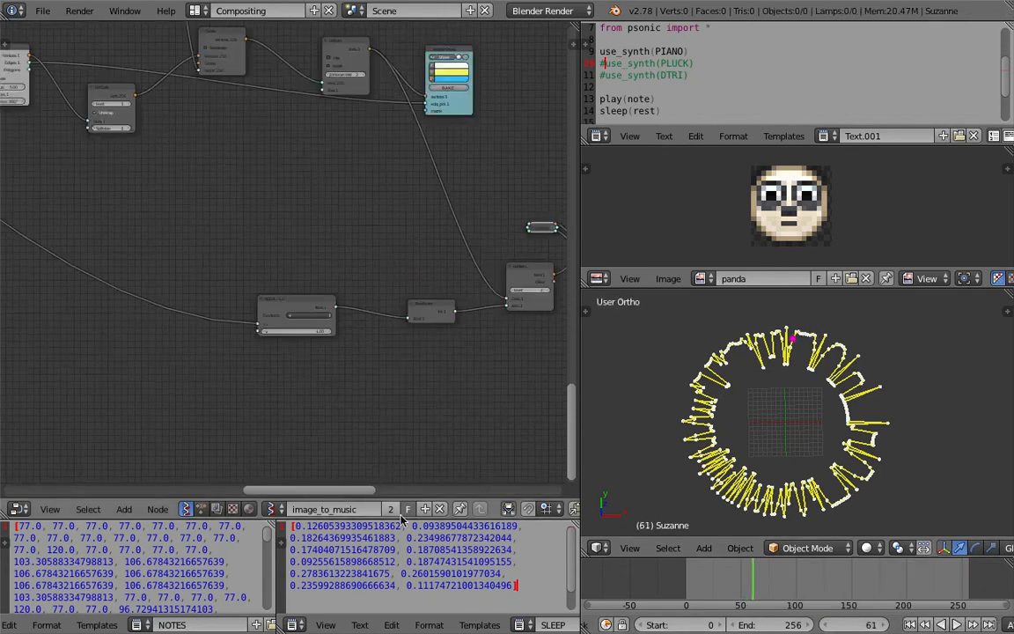
{"action": "left_click_drag", "start_coordinate": [401, 519], "coordinate": [432, 419]}
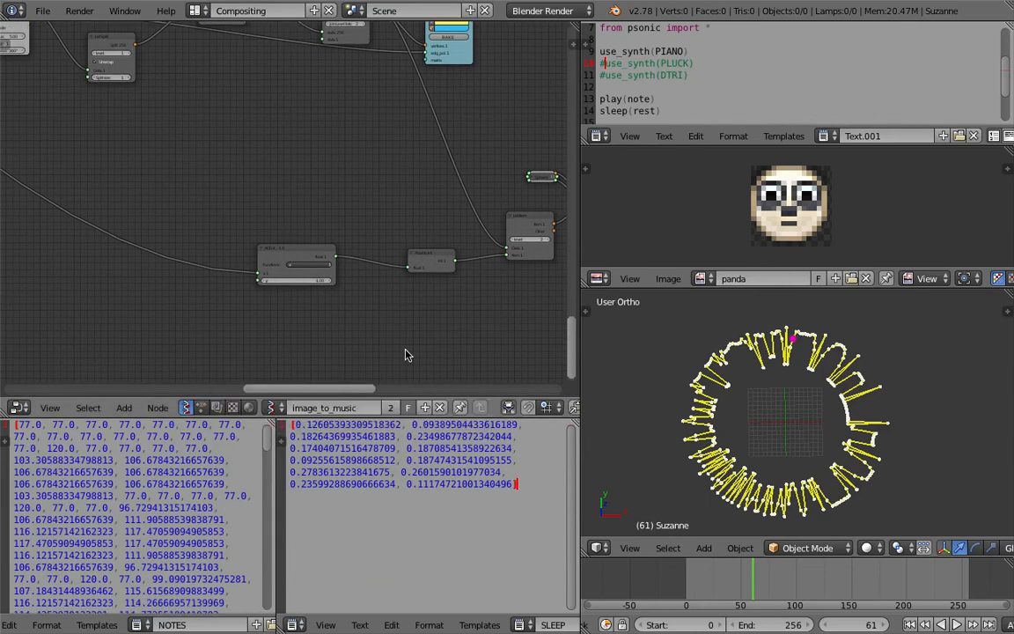
Switch to the pisonic_study_001 notebook in Pineapple and run the psonic import cell and the play(E5) cell.
{"action": "key", "text": "ctrl+Left"}
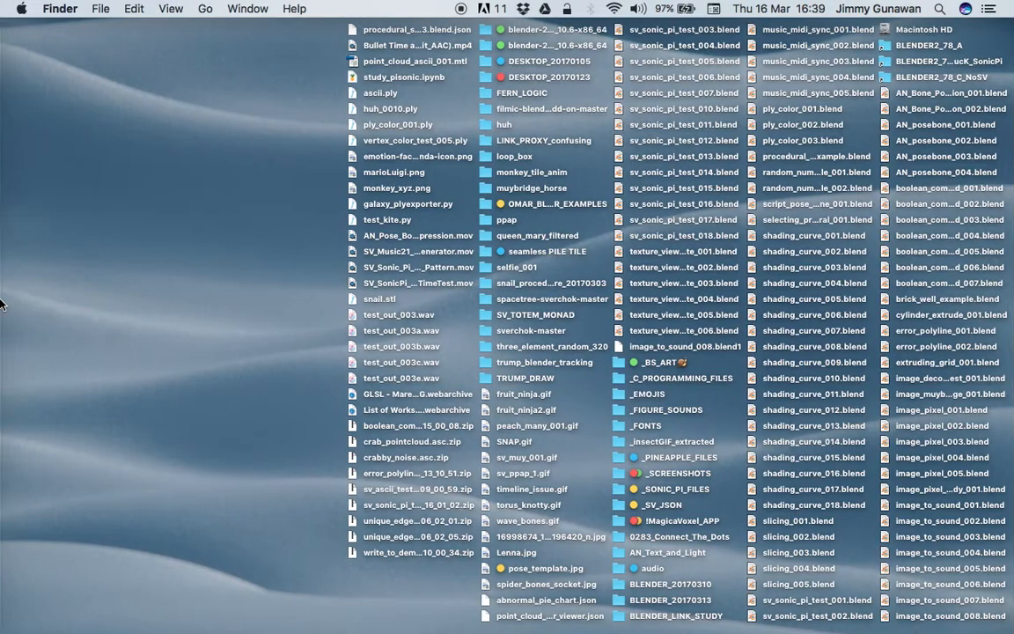
{"action": "mouse_move", "coordinate": [0, 302]}
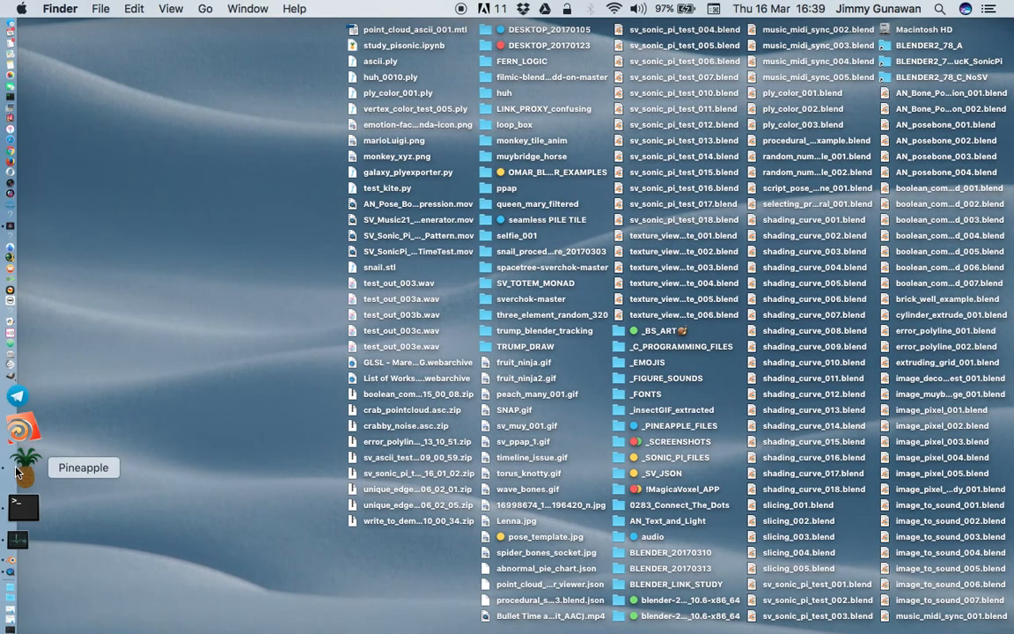
{"action": "left_click", "coordinate": [18, 469]}
{"action": "left_click", "coordinate": [387, 128]}
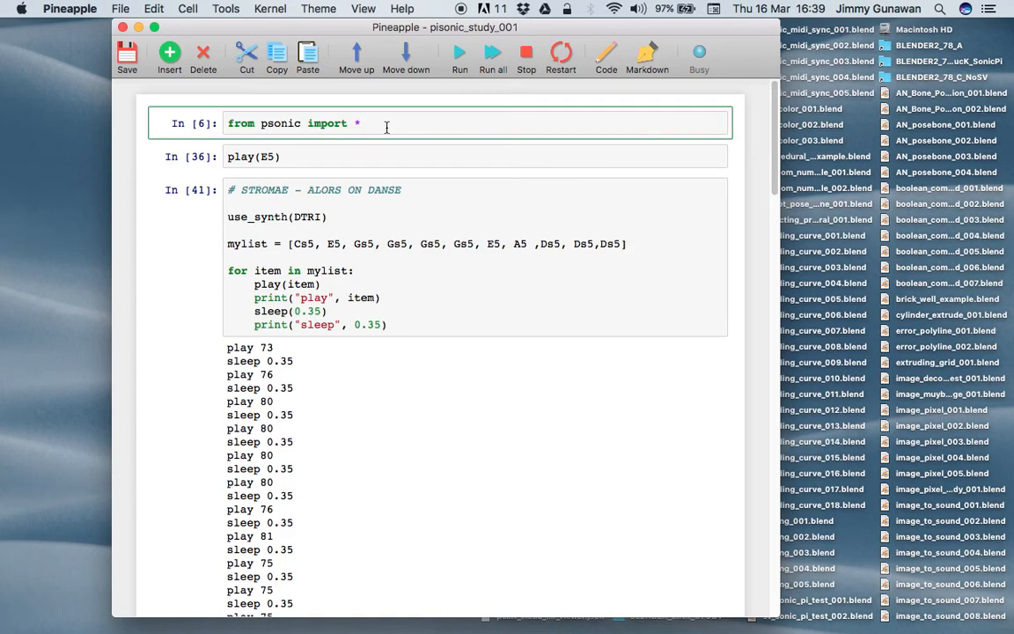
{"action": "key", "text": "shift+Return"}
{"action": "key", "text": "shift+Return"}
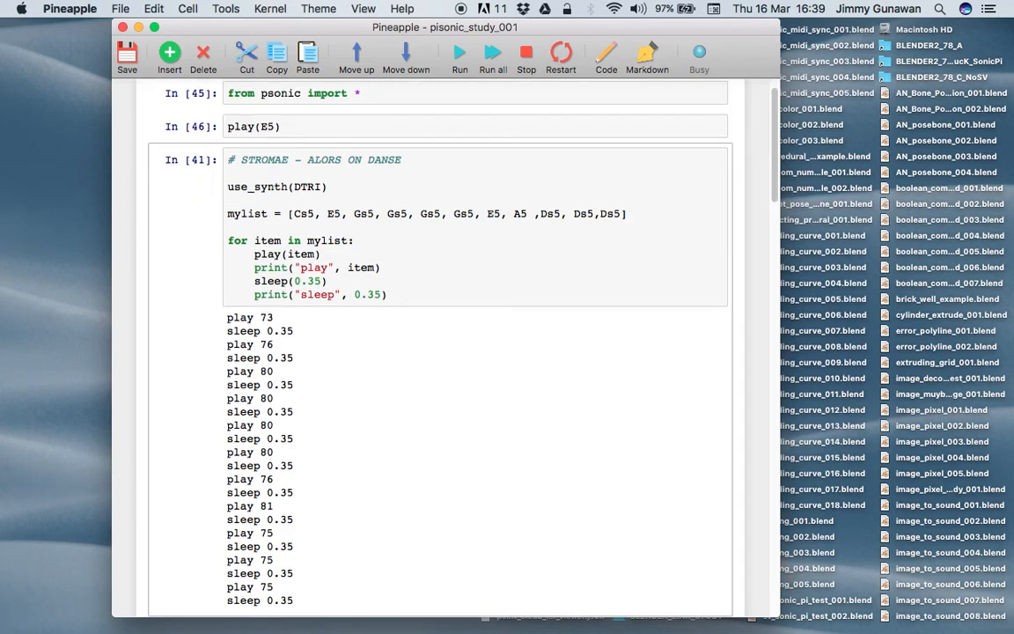
Raise the system volume and run the play(E5) cell again.
{"action": "key", "text": "XF86AudioRaiseVolume"}
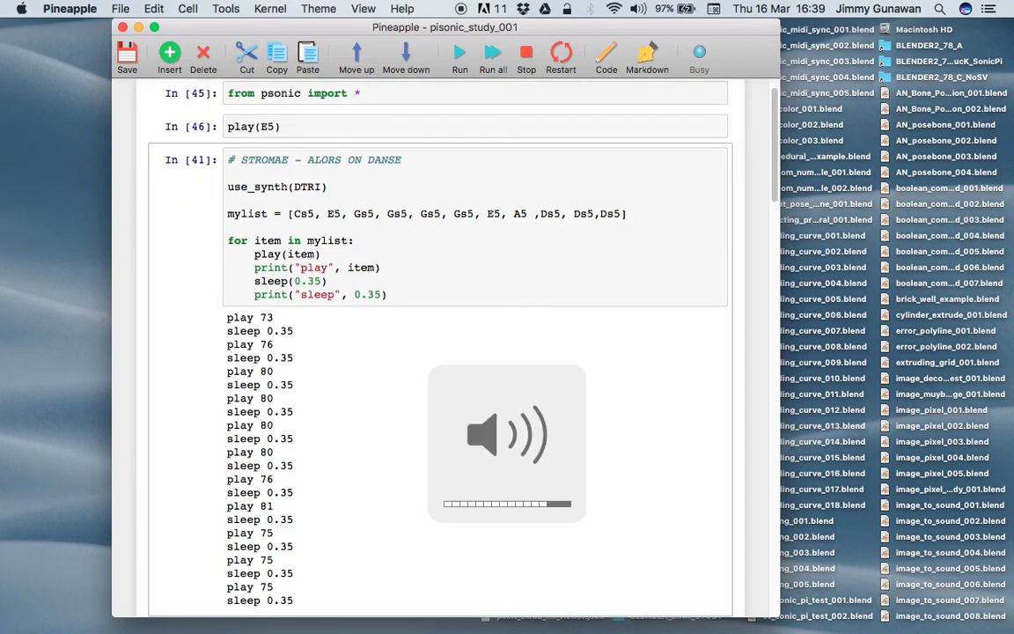
{"action": "left_click", "coordinate": [318, 127]}
{"action": "key", "text": "shift+Return"}
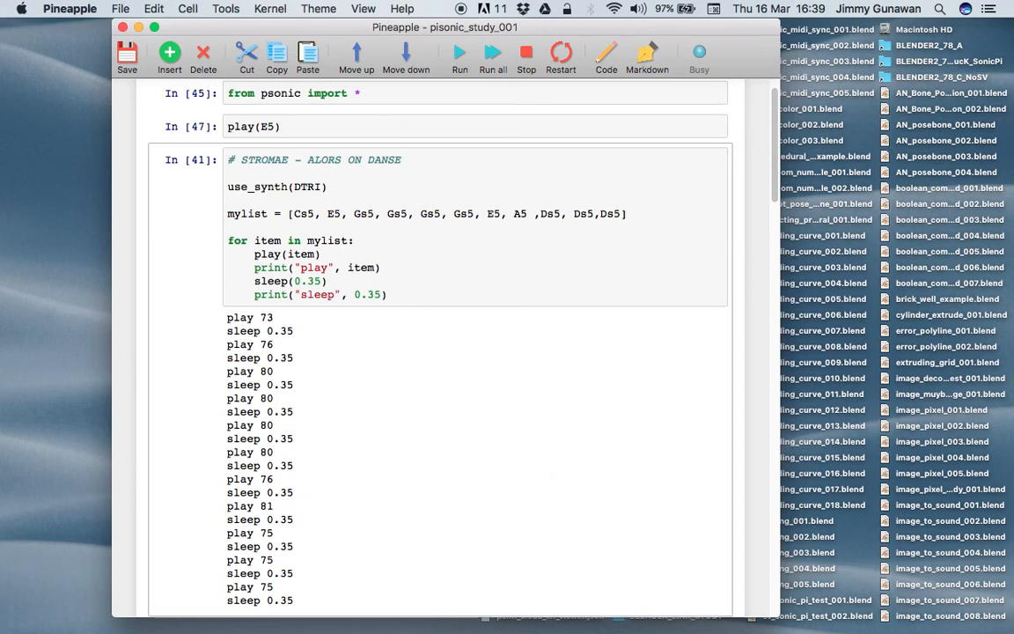
Run the STROMAE - ALORS ON DANSE cell to play its note list with 0.35 rests, raising the system volume.
{"action": "key", "text": "Return"}
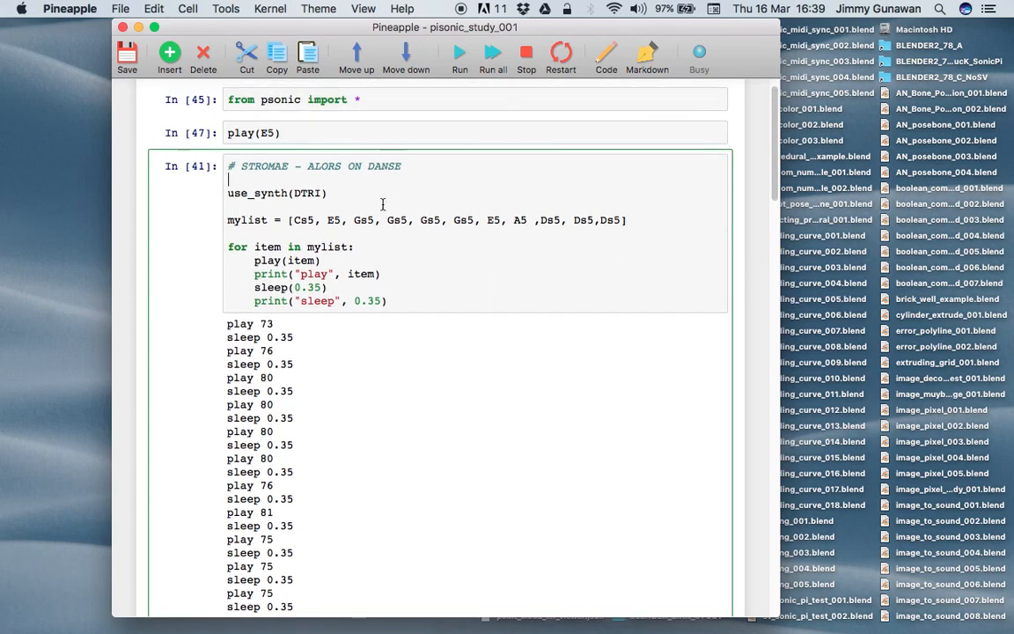
{"action": "key", "text": "shift+Return"}
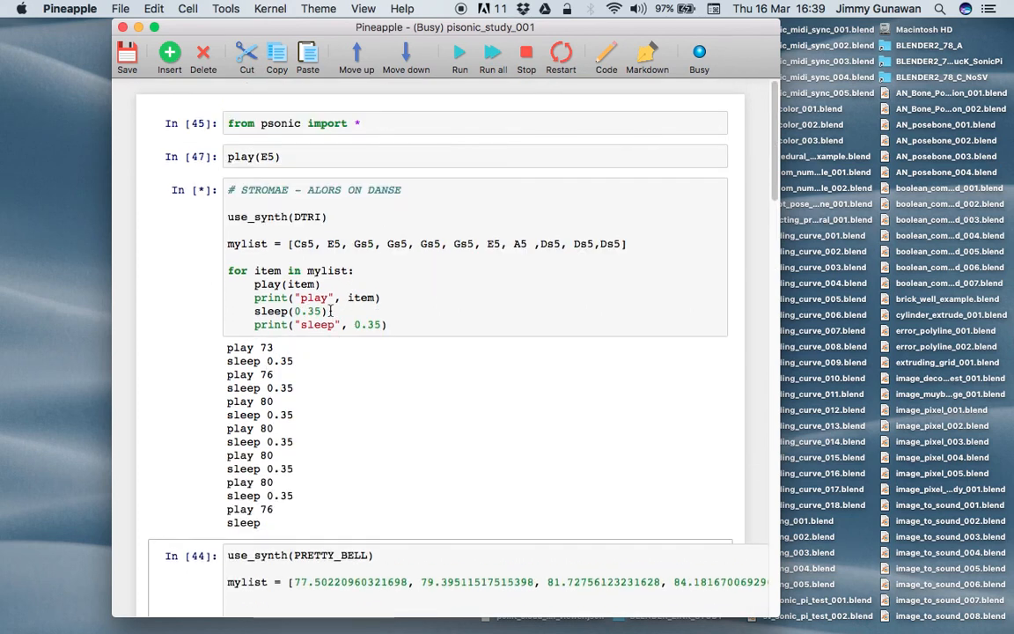
{"action": "left_click", "coordinate": [322, 270]}
{"action": "key", "text": "XF86AudioRaiseVolume"}
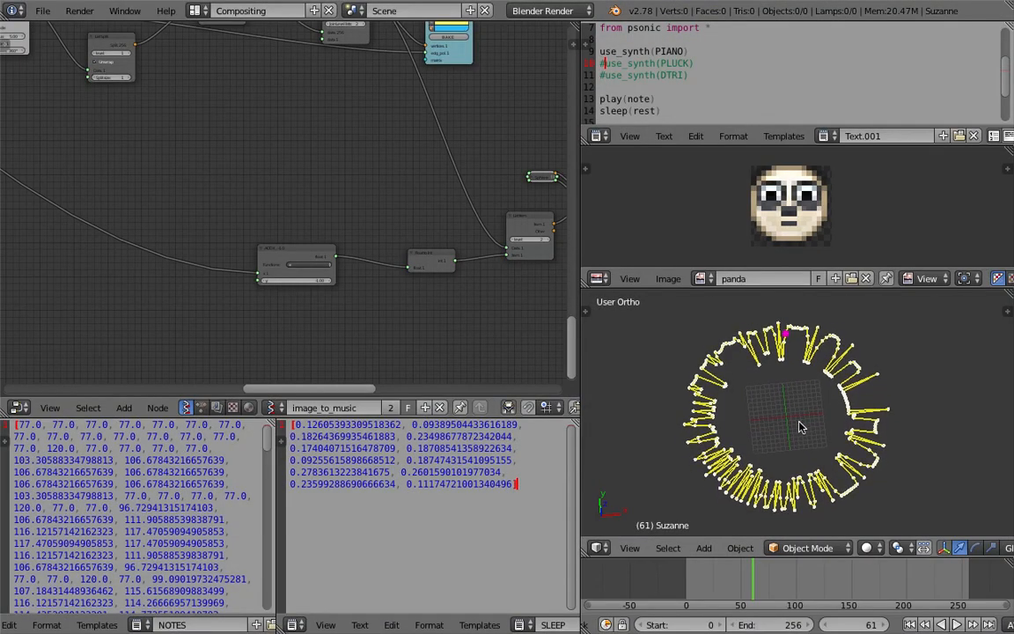
Back in Blender, advance the animation to frame 87 and examine the panda image's pixels in the image editor.
{"action": "key", "text": "ctrl+s"}
{"action": "scroll", "coordinate": [755, 219], "scroll_direction": "up", "scroll_amount": 1}
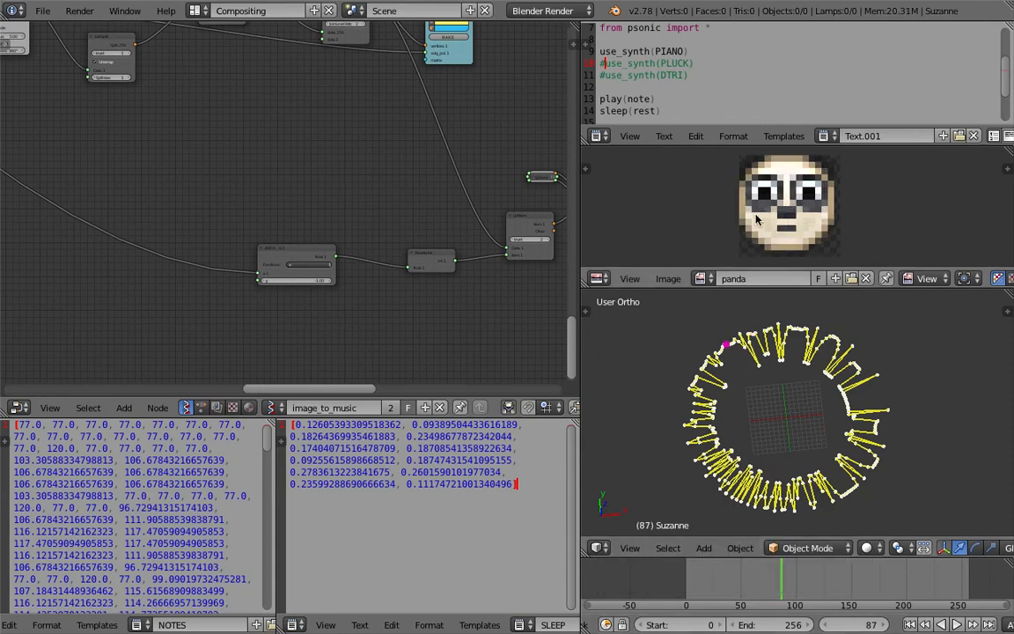
{"action": "scroll", "coordinate": [791, 214], "scroll_direction": "down", "scroll_amount": 5}
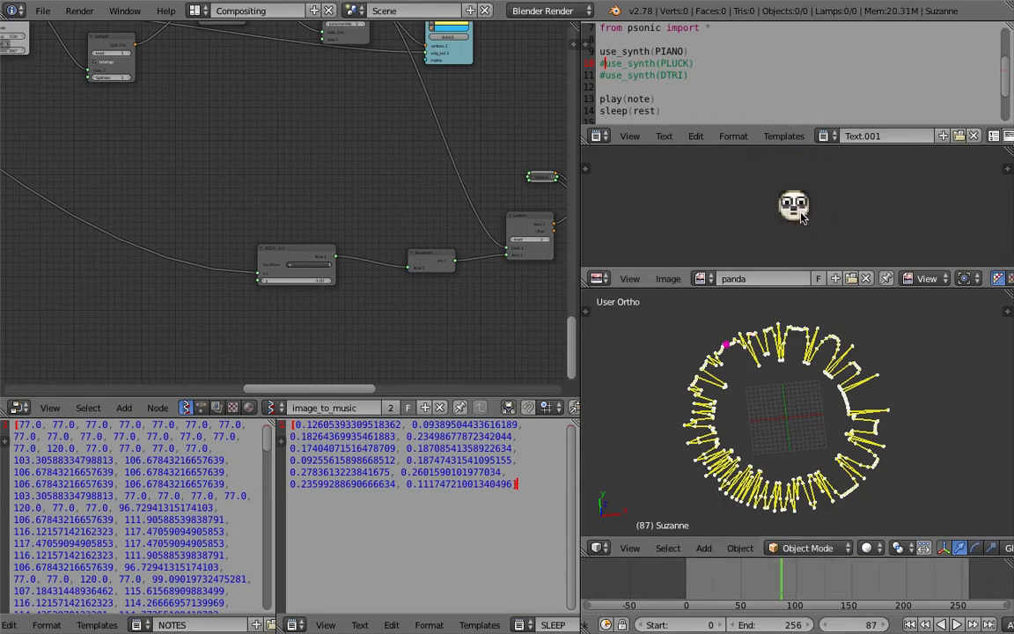
{"action": "scroll", "coordinate": [802, 216], "scroll_direction": "up", "scroll_amount": 2}
{"action": "scroll", "coordinate": [802, 214], "scroll_direction": "up", "scroll_amount": 4}
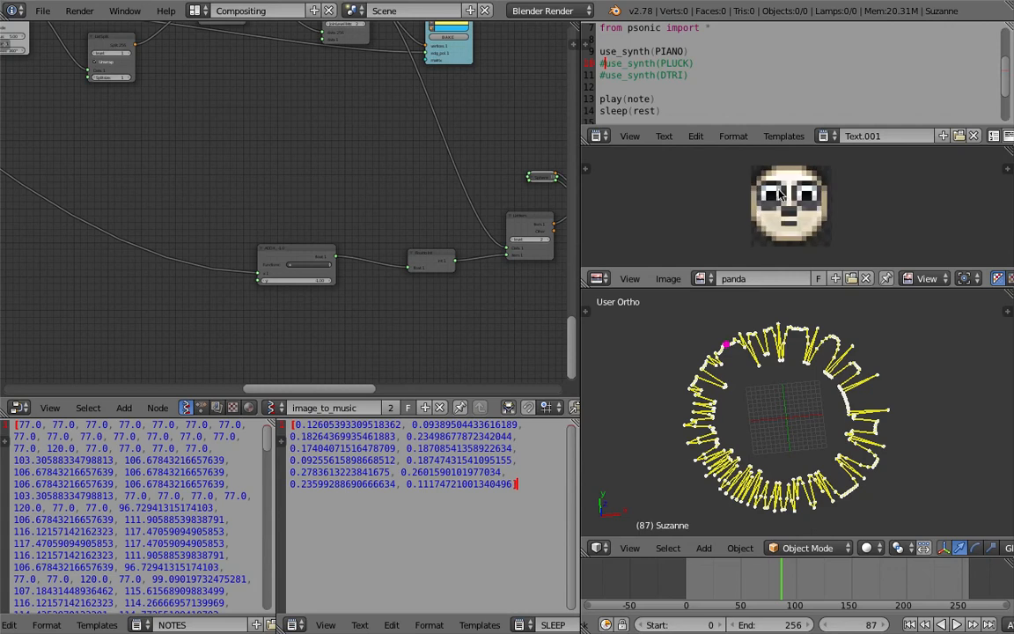
{"action": "scroll", "coordinate": [802, 214], "scroll_direction": "down", "scroll_amount": 2}
{"action": "scroll", "coordinate": [786, 443], "scroll_direction": "up", "scroll_amount": 1}
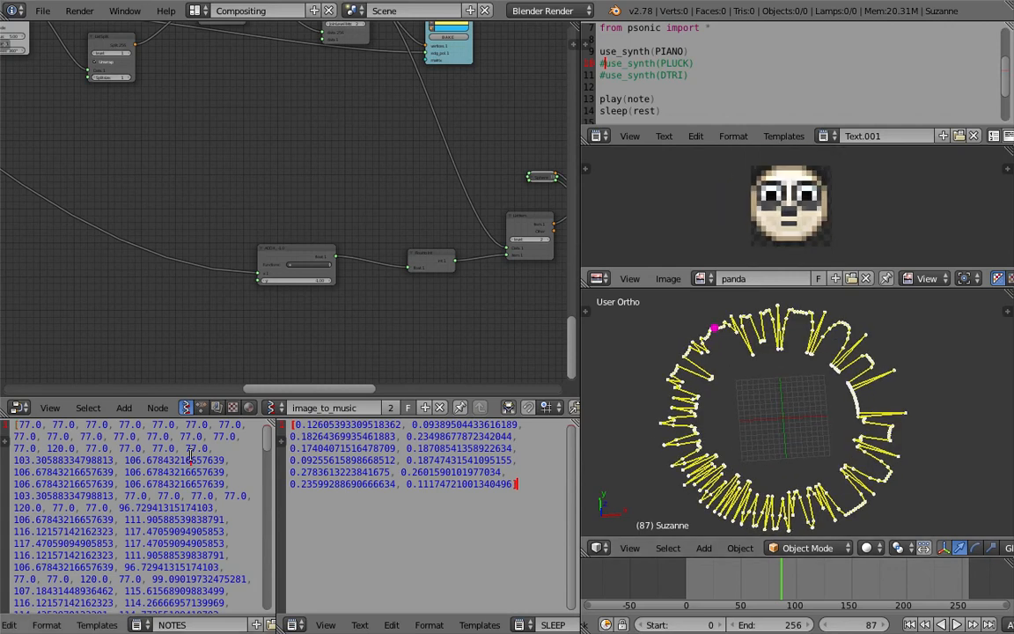
Maximise the NOTES text editor, highlight the first note values, and restore the multi-editor layout.
{"action": "key", "text": "ctrl+space"}
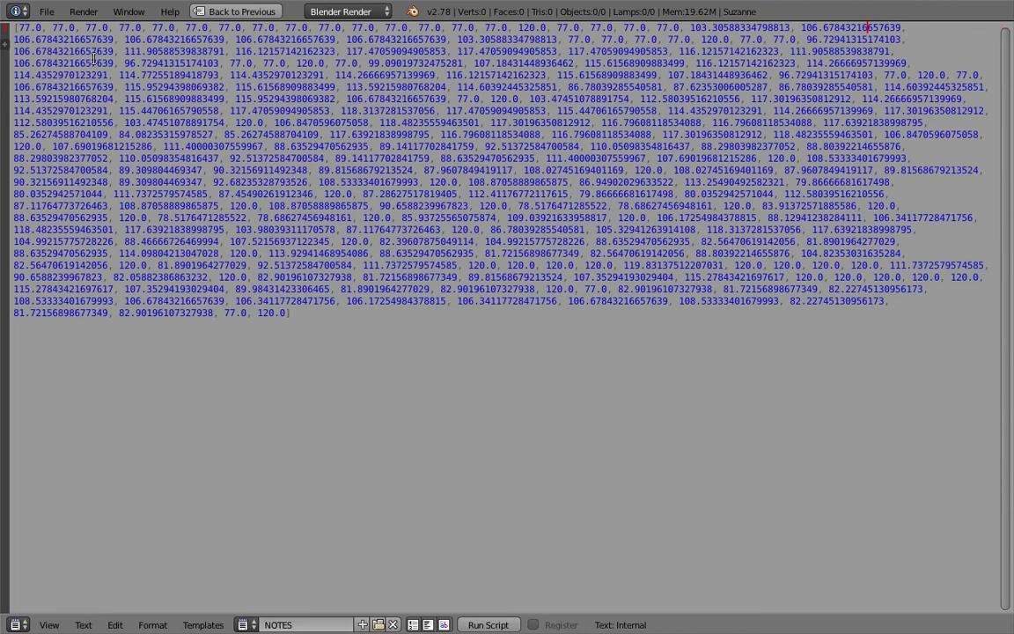
{"action": "left_click_drag", "start_coordinate": [39, 25], "coordinate": [746, 30]}
{"action": "left_click", "coordinate": [711, 74]}
{"action": "key", "text": "ctrl+space"}
Sample pixels along the bottom row of the enlarged panda image to inspect their colour values.
{"action": "scroll", "coordinate": [875, 192], "scroll_direction": "up", "scroll_amount": 5}
{"action": "scroll", "coordinate": [876, 191], "scroll_direction": "down", "scroll_amount": 4}
{"action": "left_click_drag", "start_coordinate": [843, 191], "coordinate": [870, 226]}
{"action": "left_click_drag", "start_coordinate": [652, 220], "coordinate": [692, 223]}
{"action": "left_click_drag", "start_coordinate": [901, 226], "coordinate": [935, 227]}
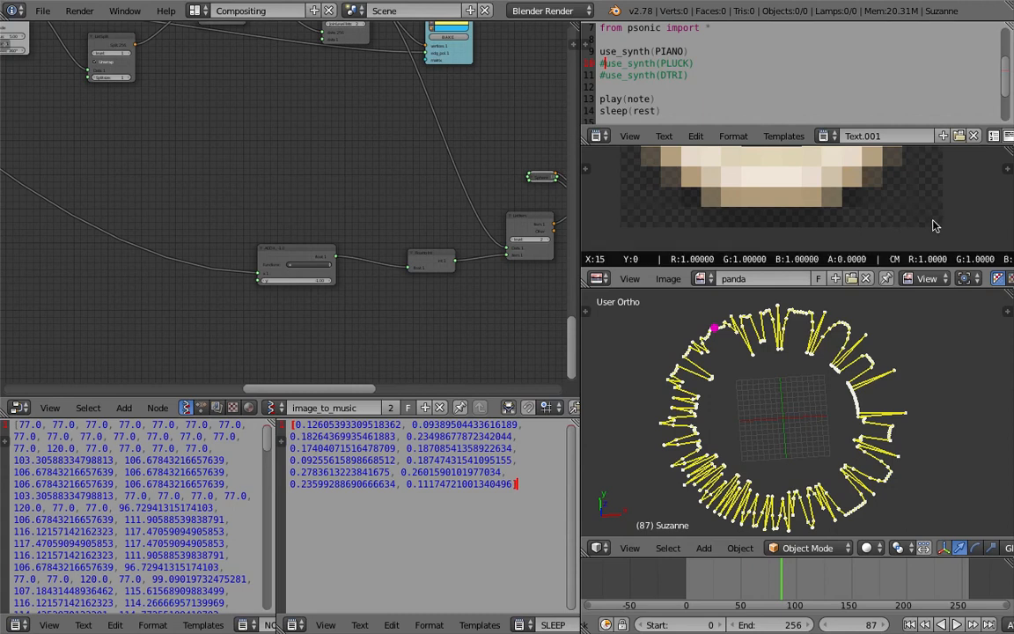
{"action": "left_click_drag", "start_coordinate": [786, 219], "coordinate": [859, 222]}
Trace the panda image's pixel rows one after another from the bottom upwards, and fit the whole face back in view.
{"action": "scroll", "coordinate": [815, 213], "scroll_direction": "down", "scroll_amount": 7}
{"action": "middle_click_drag", "start_coordinate": [810, 211], "coordinate": [836, 183]}
{"action": "scroll", "coordinate": [816, 228], "scroll_direction": "up", "scroll_amount": 5}
{"action": "left_click_drag", "start_coordinate": [710, 219], "coordinate": [862, 219]}
{"action": "left_click_drag", "start_coordinate": [765, 219], "coordinate": [712, 214]}
{"action": "left_click_drag", "start_coordinate": [899, 211], "coordinate": [900, 211]}
{"action": "left_click_drag", "start_coordinate": [707, 201], "coordinate": [904, 197]}
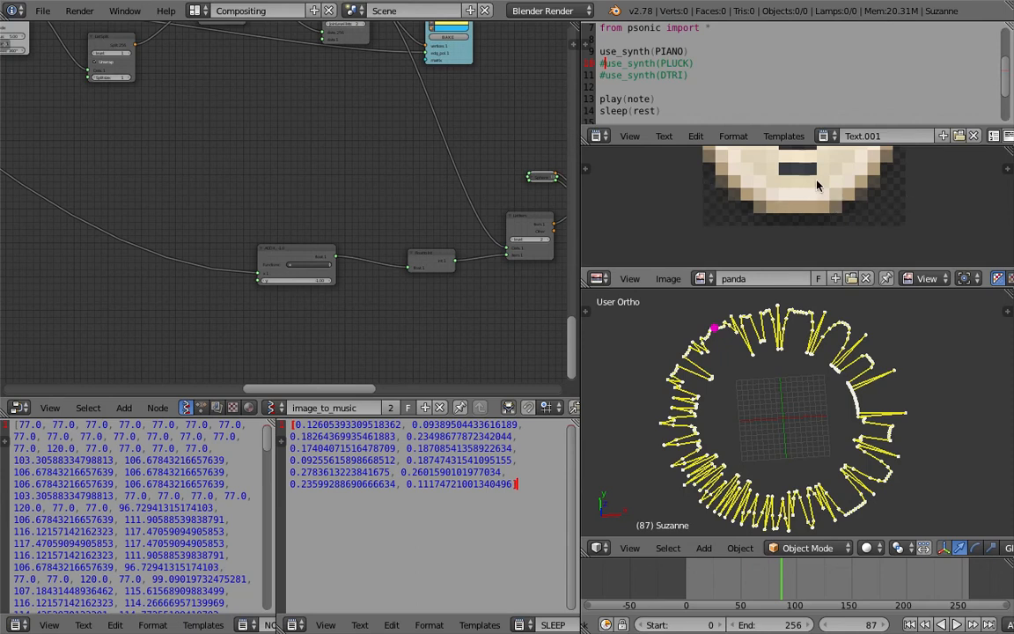
{"action": "scroll", "coordinate": [817, 185], "scroll_direction": "down", "scroll_amount": 4}
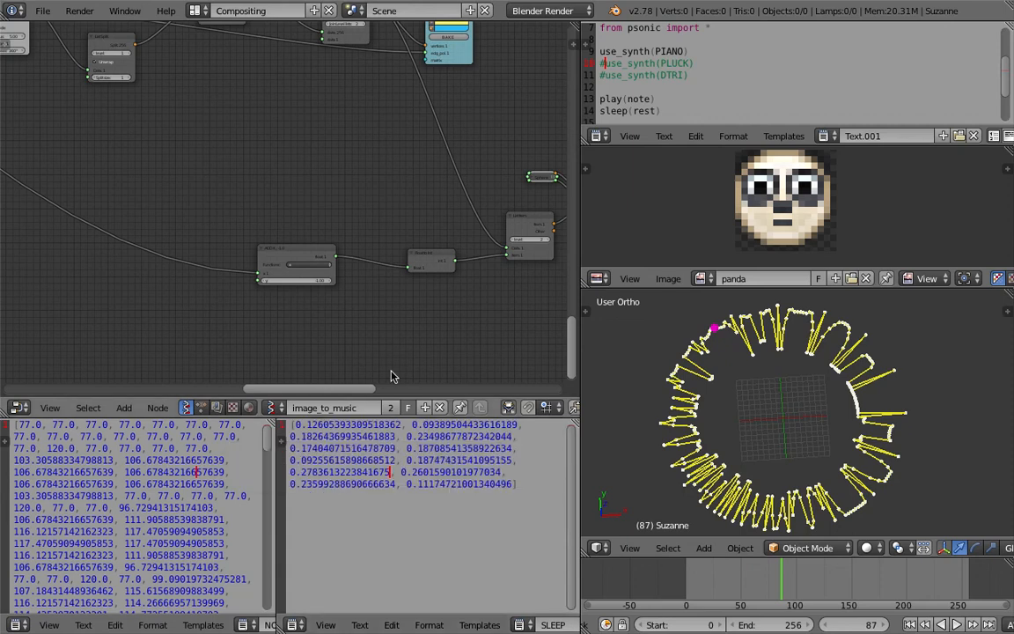
Widen the node editor so both Viewer Draw nodes fit in it, and tilt the circular graph in the 3D view.
{"action": "middle_click_drag", "start_coordinate": [359, 206], "coordinate": [429, 236]}
{"action": "scroll", "coordinate": [233, 244], "scroll_direction": "down", "scroll_amount": 3}
{"action": "left_click_drag", "start_coordinate": [580, 195], "coordinate": [643, 193]}
{"action": "middle_click_drag", "start_coordinate": [546, 191], "coordinate": [605, 213]}
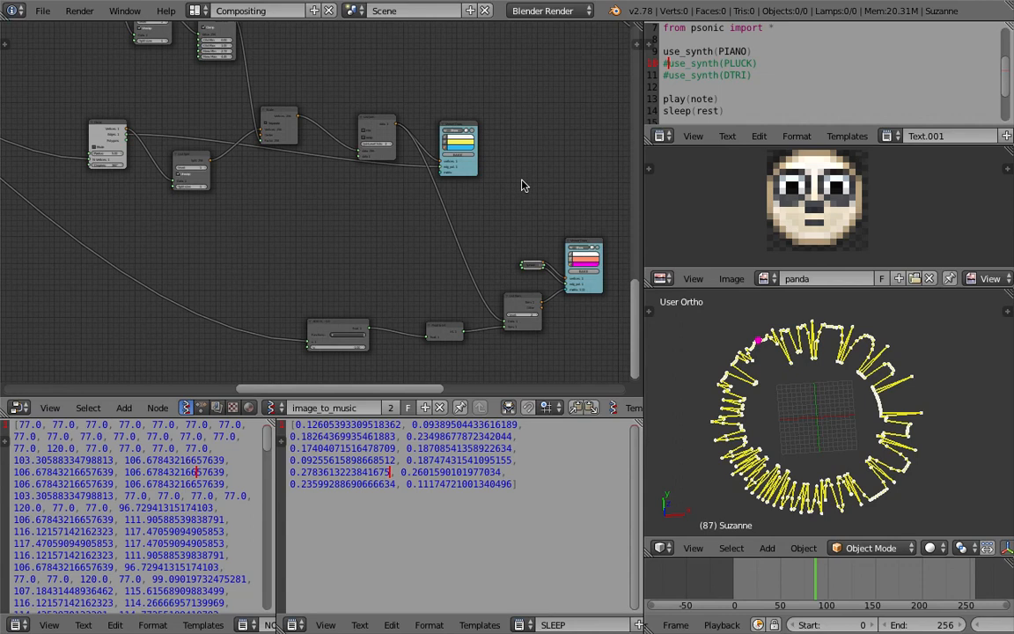
{"action": "middle_click_drag", "start_coordinate": [770, 380], "coordinate": [824, 422]}
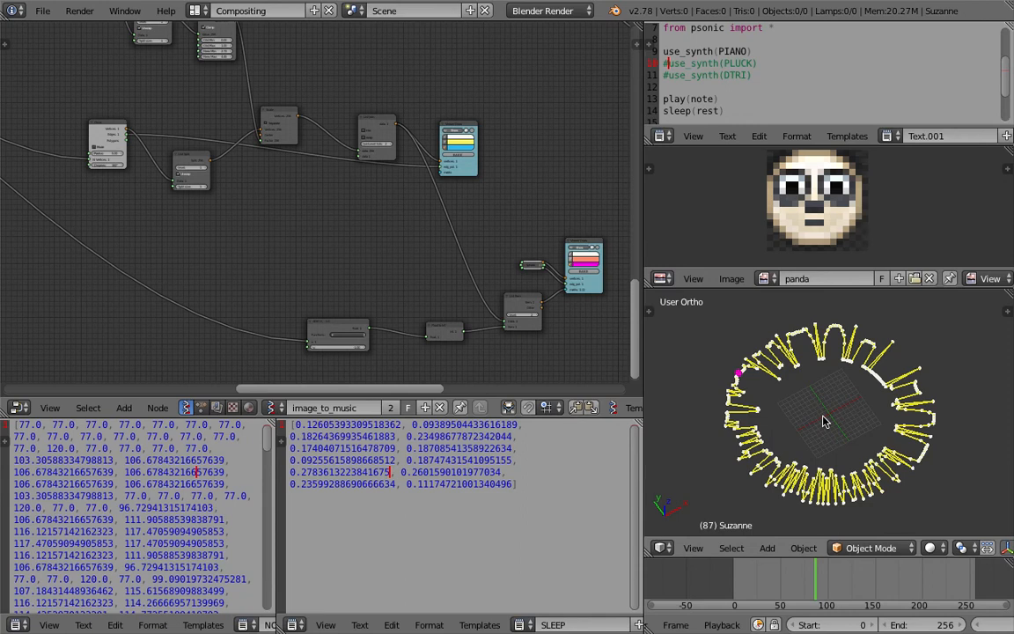